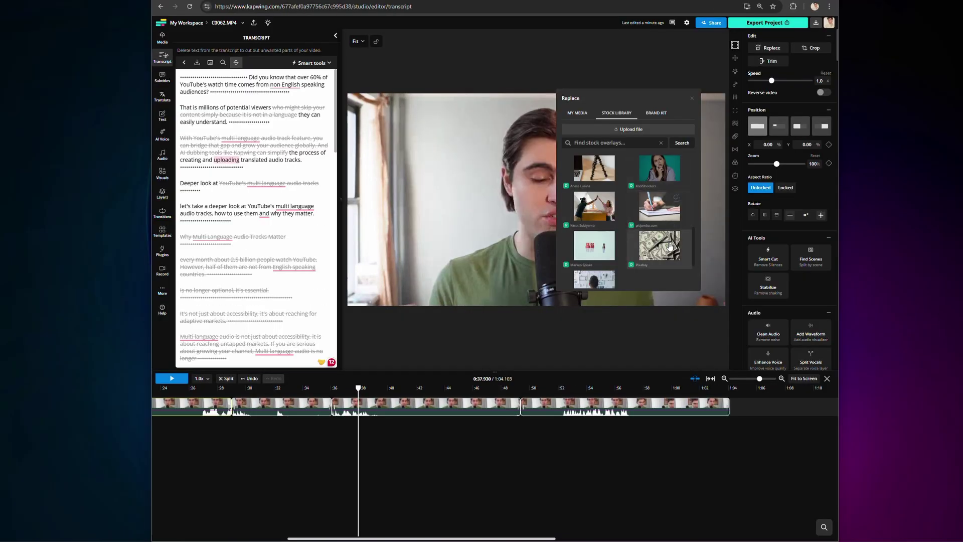
# Close the overlay replacement picker and filter the AI voice list to conversational voices.
pyautogui.click(541, 212)
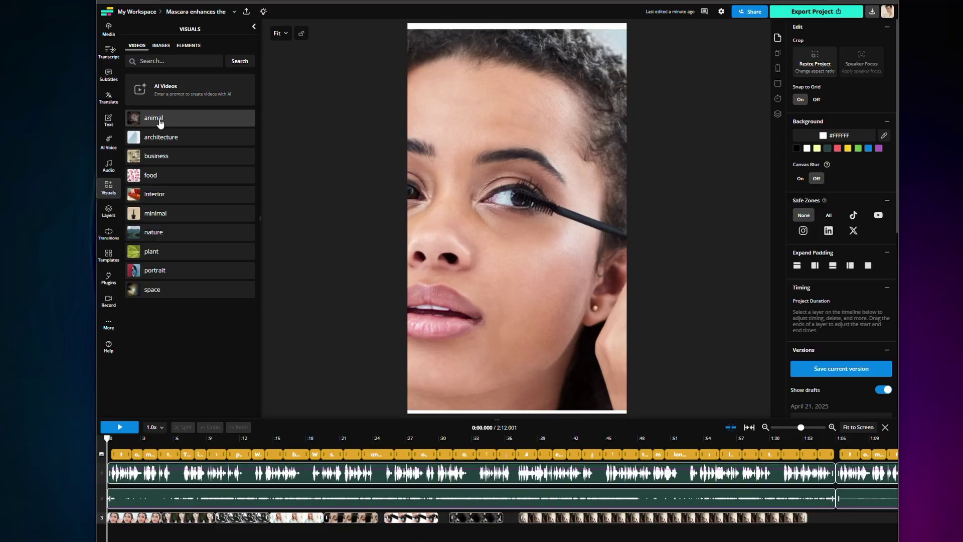
pyautogui.click(161, 123)
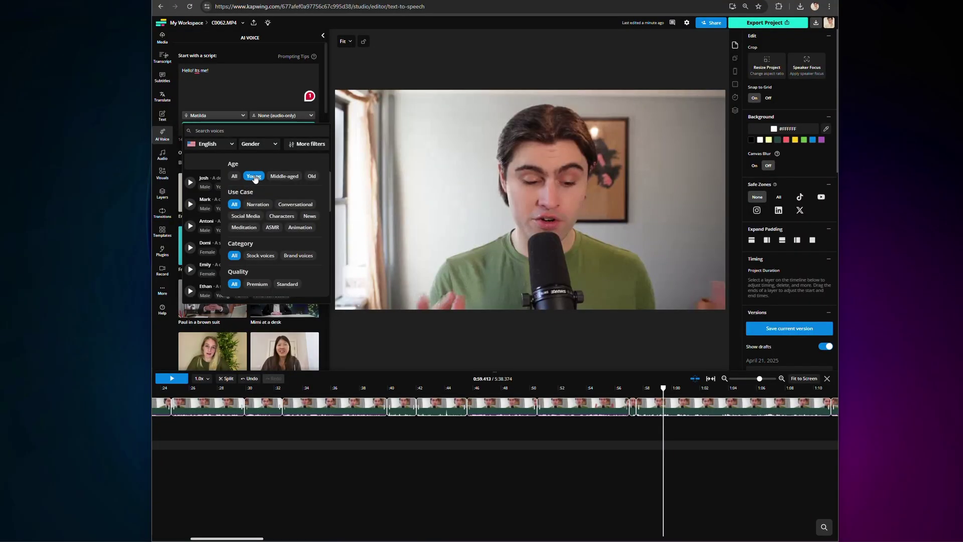
pyautogui.click(294, 205)
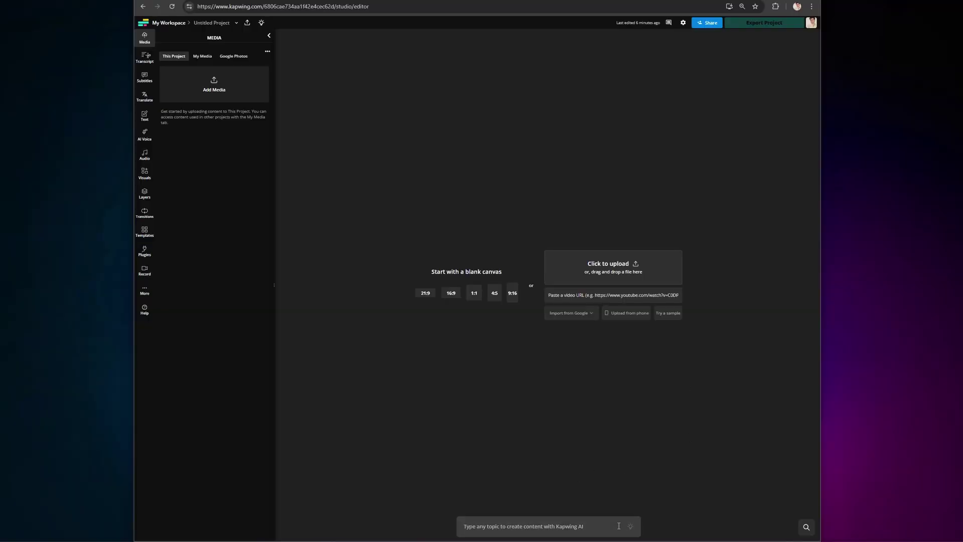
# In Kapwing AI, enter the topic 'Scientific explainer on how mascara works'.
pyautogui.click(629, 526)
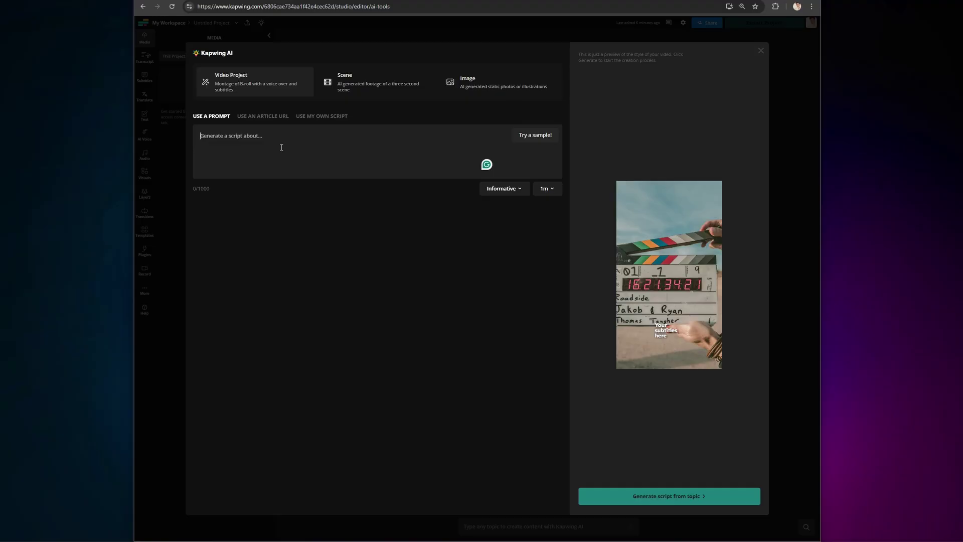
pyautogui.write('udchbiub')
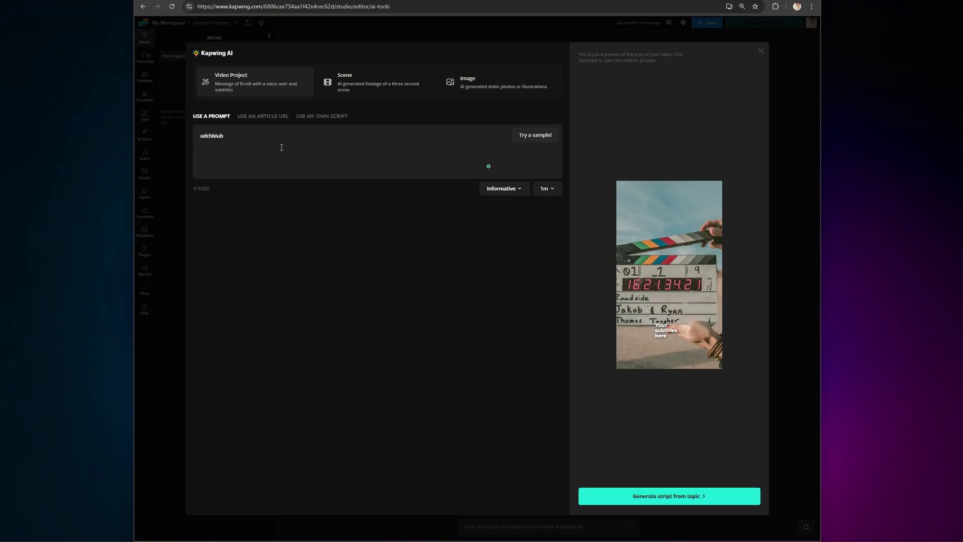
pyautogui.hotkey('ctrl', 'a')
pyautogui.press('BackSpace')
pyautogui.click(326, 116)
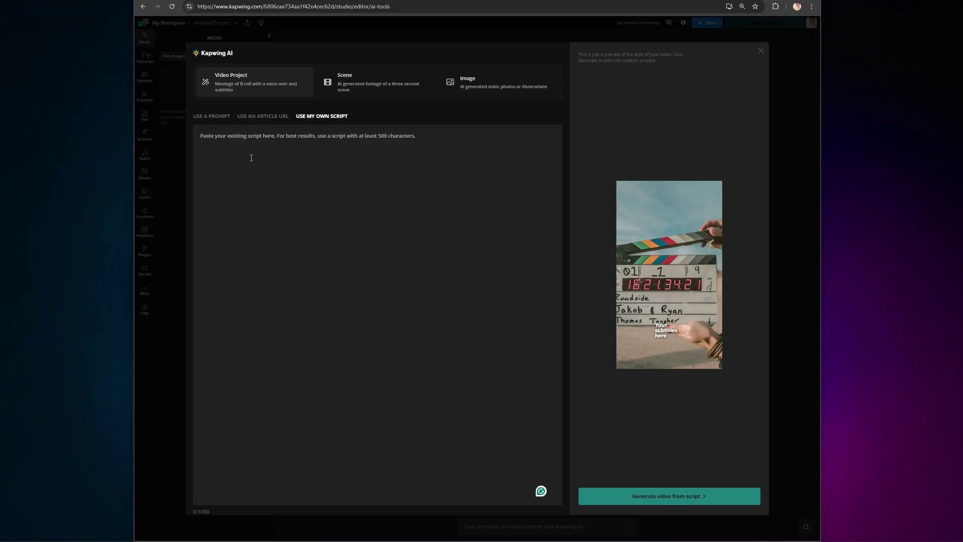
pyautogui.click(263, 120)
pyautogui.click(213, 120)
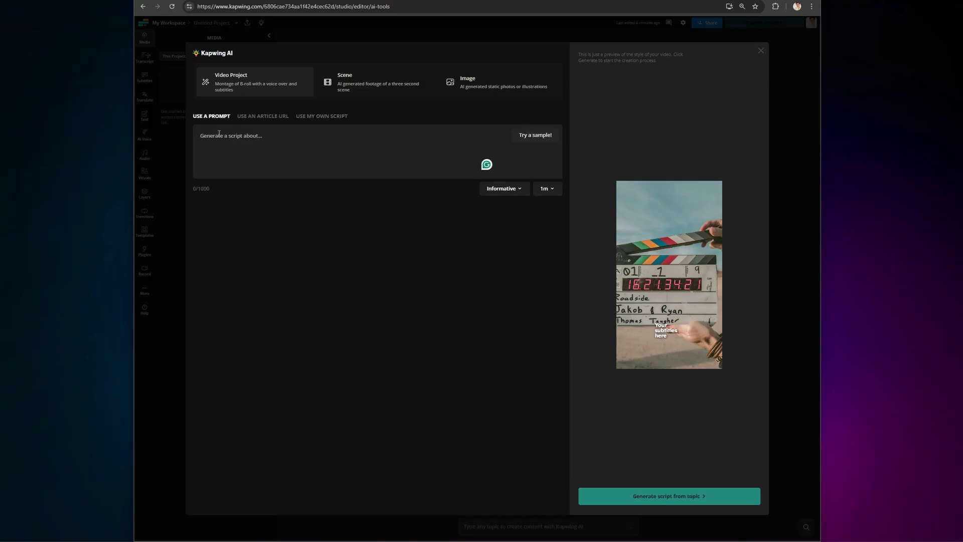
pyautogui.write('Scientific explainer on how mascara works')
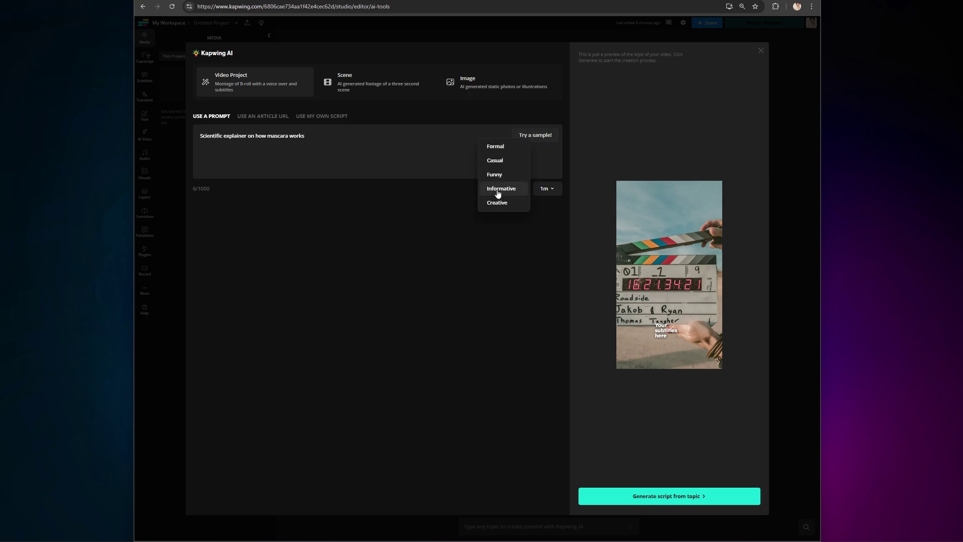
# Set an Informative tone and 1m length, then generate the script from the topic.
pyautogui.click(495, 160)
pyautogui.click(511, 189)
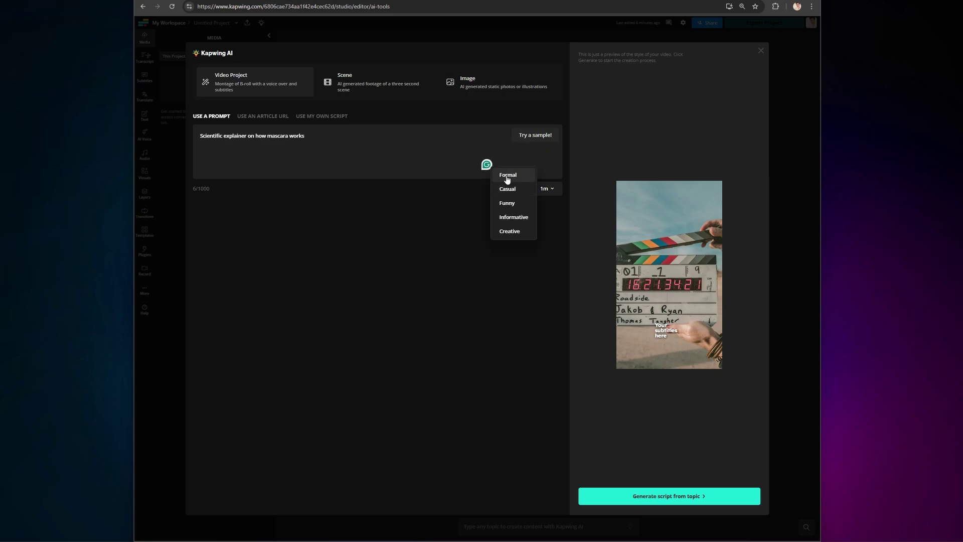
pyautogui.click(506, 176)
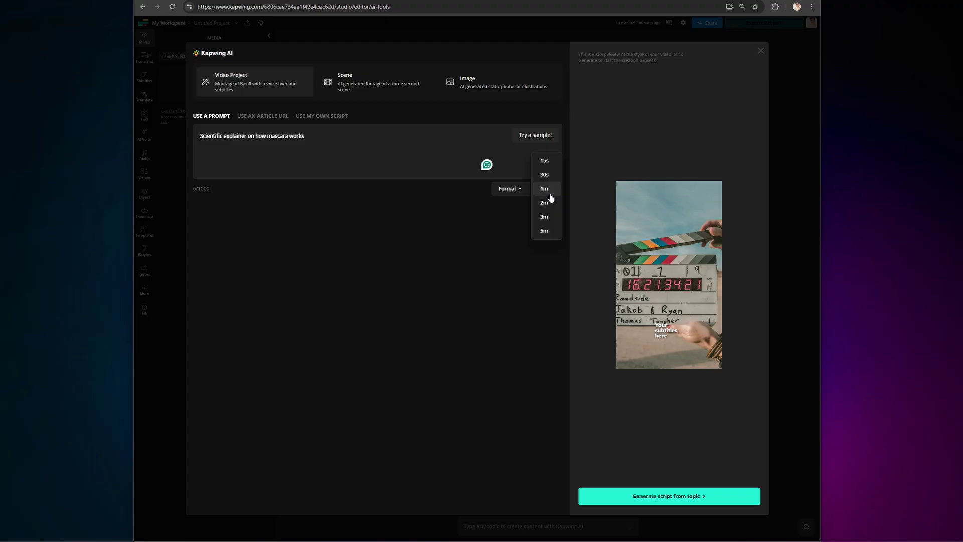
pyautogui.click(544, 188)
pyautogui.click(524, 190)
pyautogui.click(544, 190)
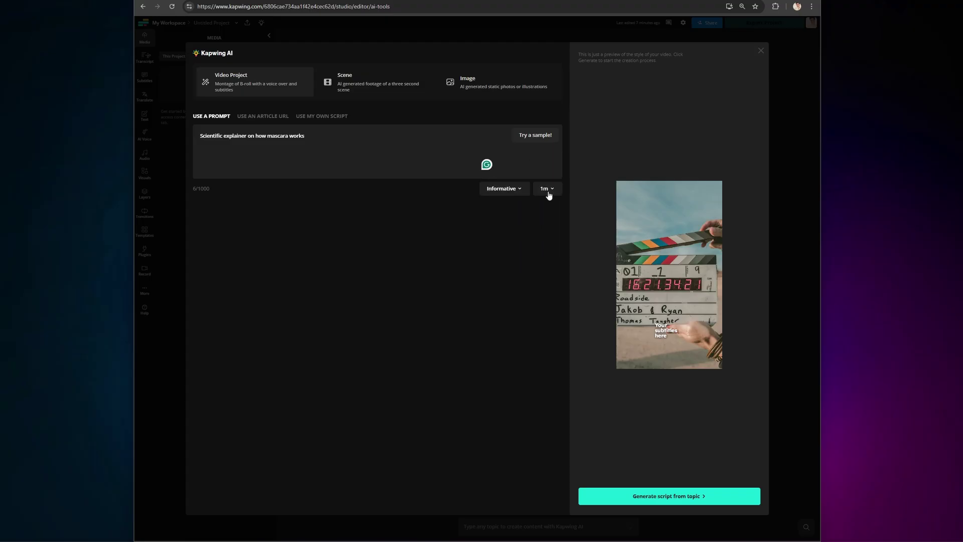
pyautogui.click(690, 495)
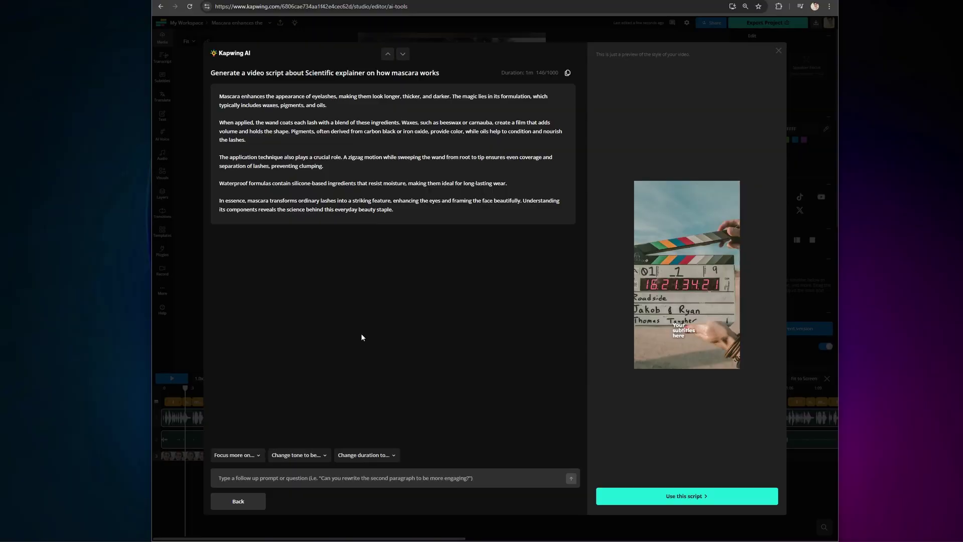
# Browse the Focus more on and Change tone suggestions, then start a follow-up request.
pyautogui.click(244, 453)
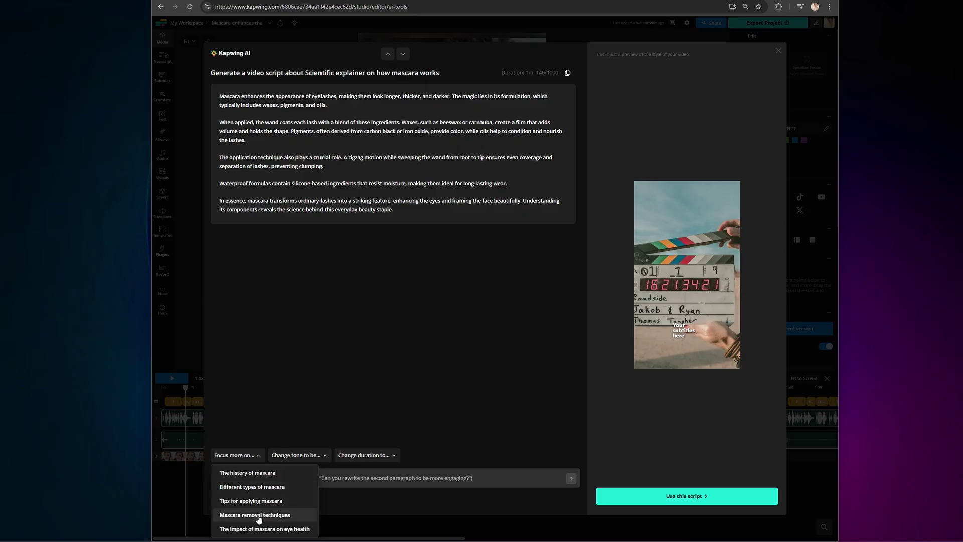
pyautogui.click(297, 453)
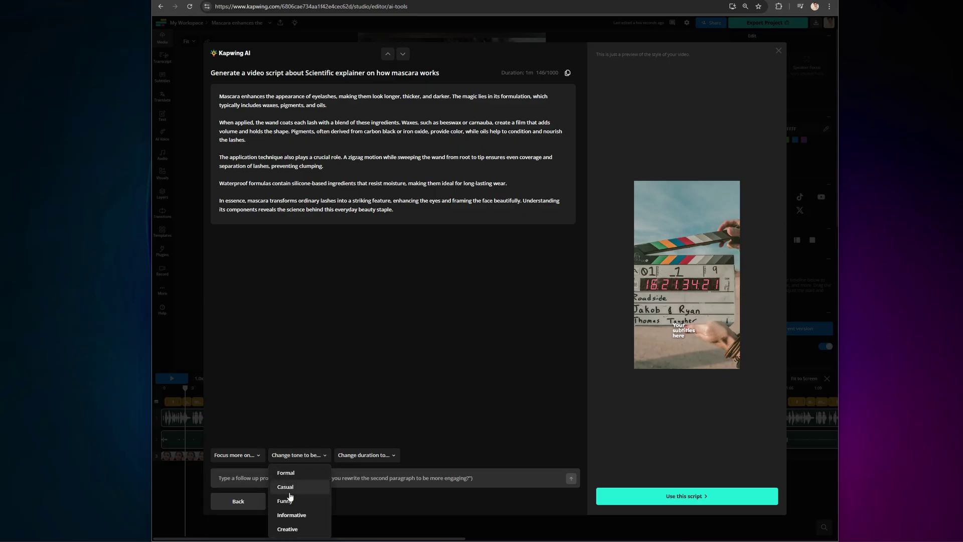
pyautogui.click(352, 480)
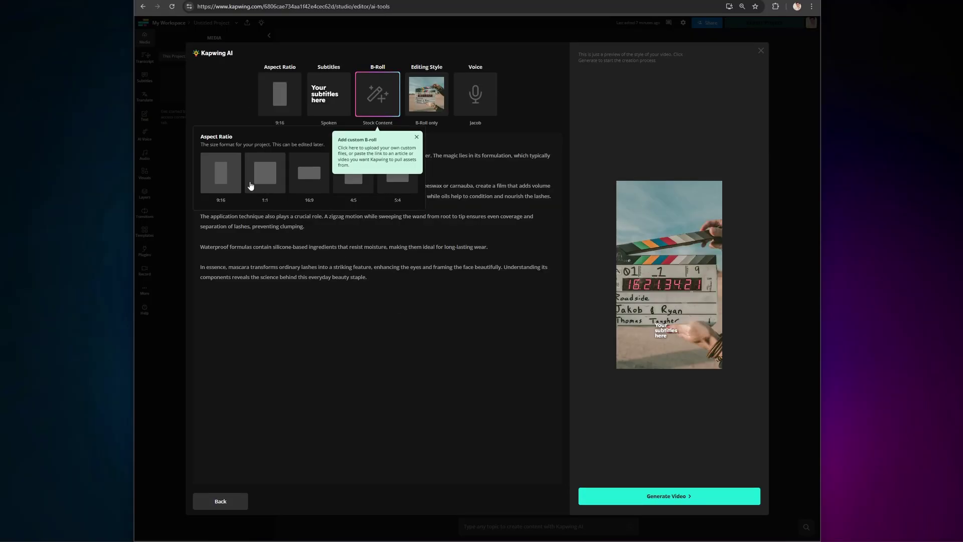
# Keep the 9:16 aspect ratio and paste an article link as custom B-roll.
pyautogui.click(230, 180)
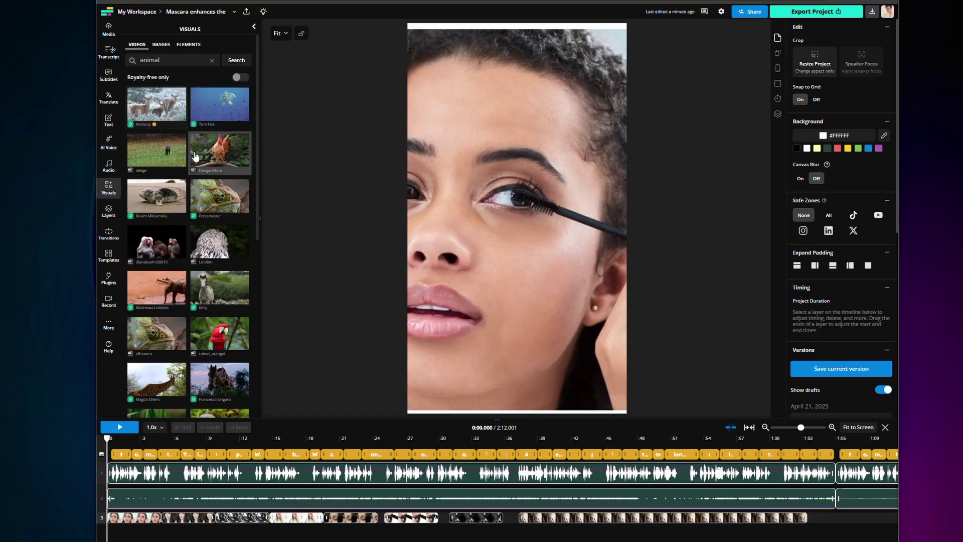
pyautogui.scroll(-5, 202, 216)
pyautogui.scroll(4, 202, 216)
pyautogui.scroll(1, 202, 217)
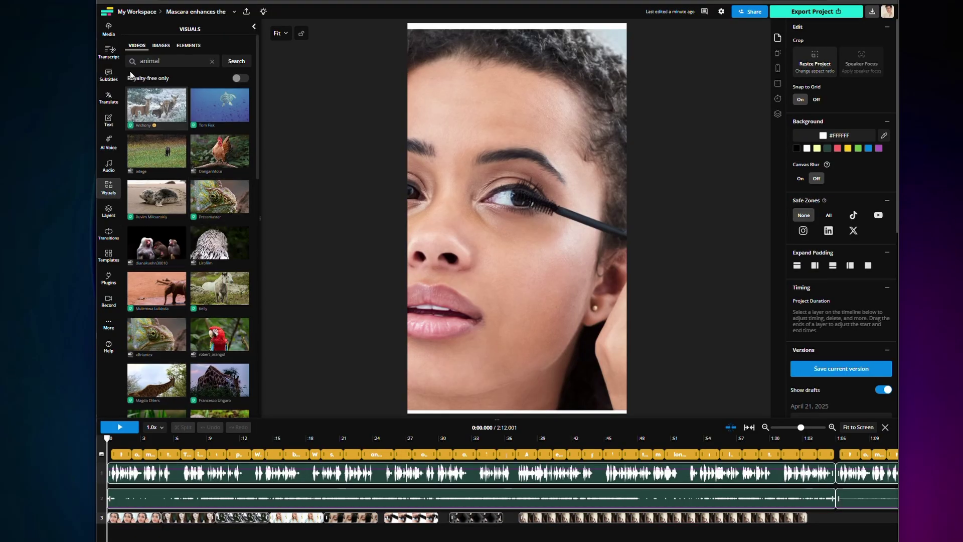
pyautogui.click(108, 30)
pyautogui.click(171, 92)
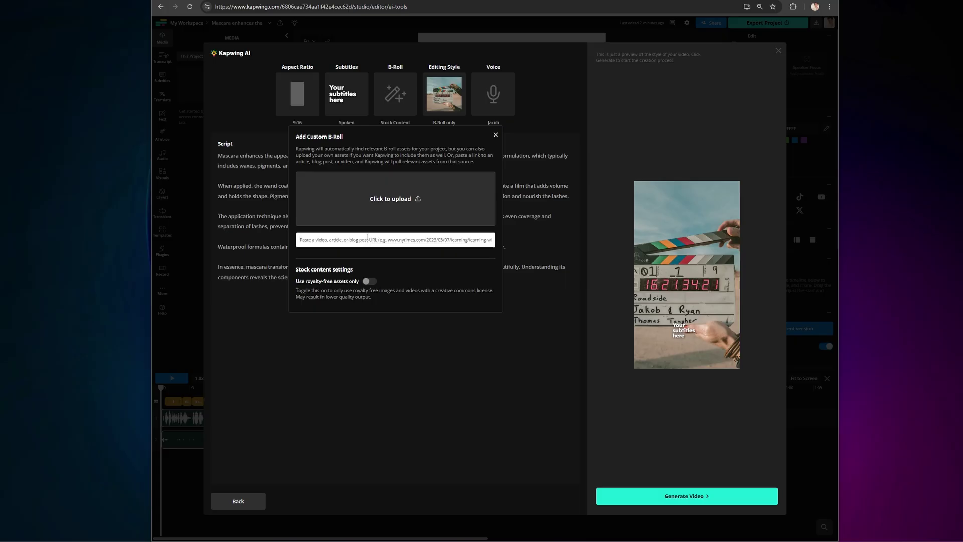
pyautogui.hotkey('ctrl', 'v')
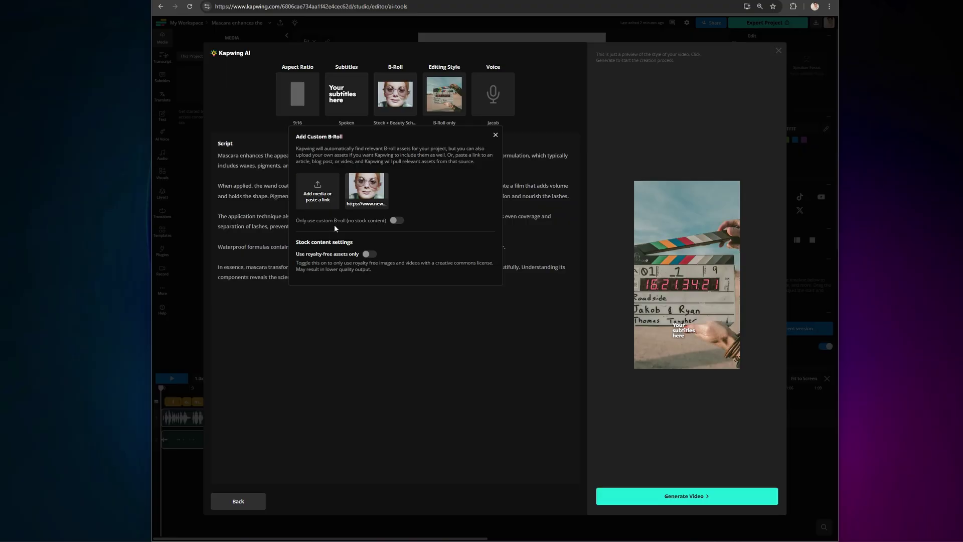
# Close the custom B-roll settings and generate the video from the script.
pyautogui.moveTo(368, 190)
pyautogui.click(432, 336)
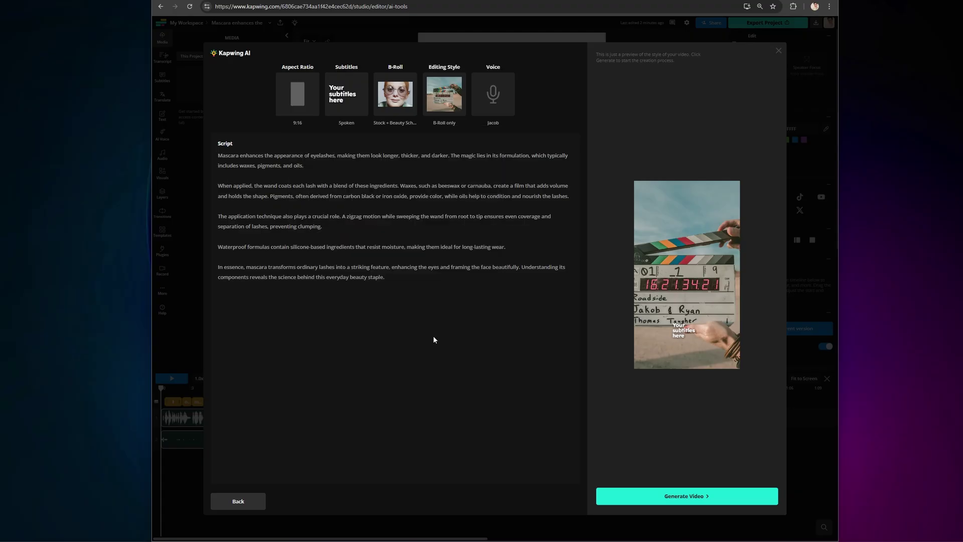
pyautogui.click(677, 497)
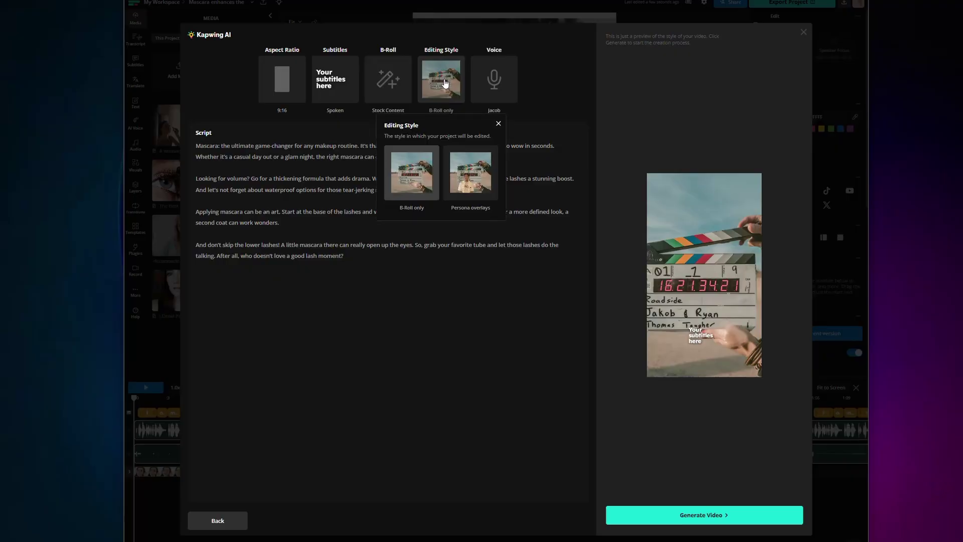
# Choose Persona overlays as the editing style and view the Create Persona examples.
pyautogui.click(470, 176)
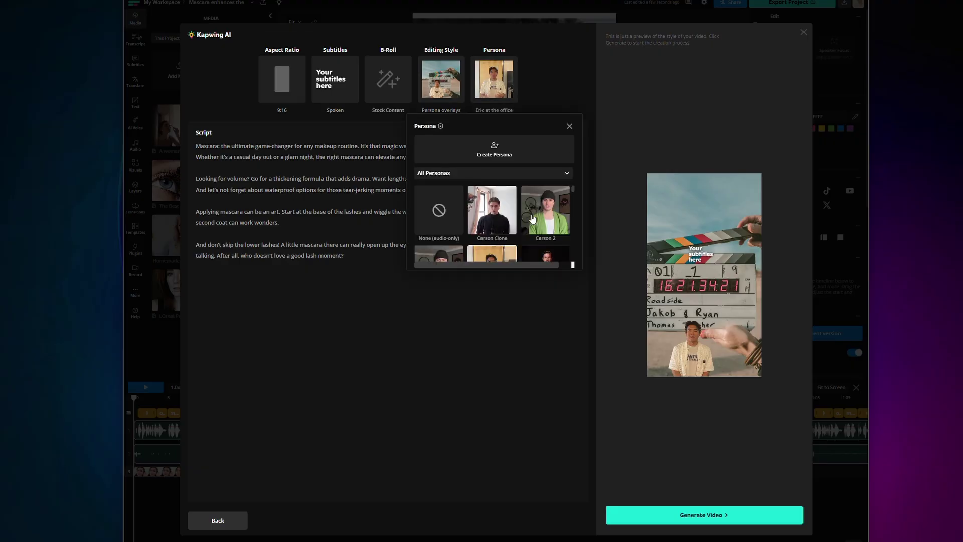
pyautogui.scroll(-5, 532, 219)
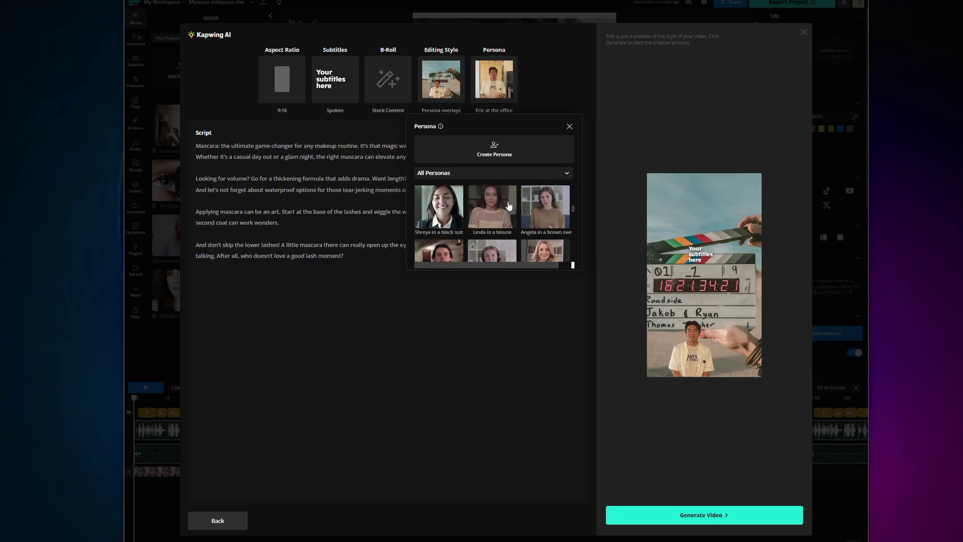
pyautogui.scroll(-10, 509, 206)
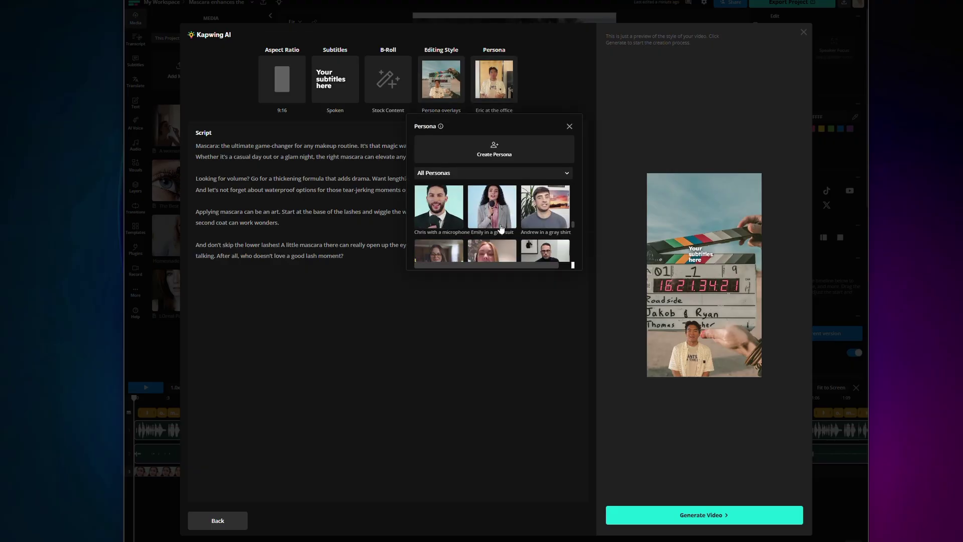
pyautogui.click(503, 156)
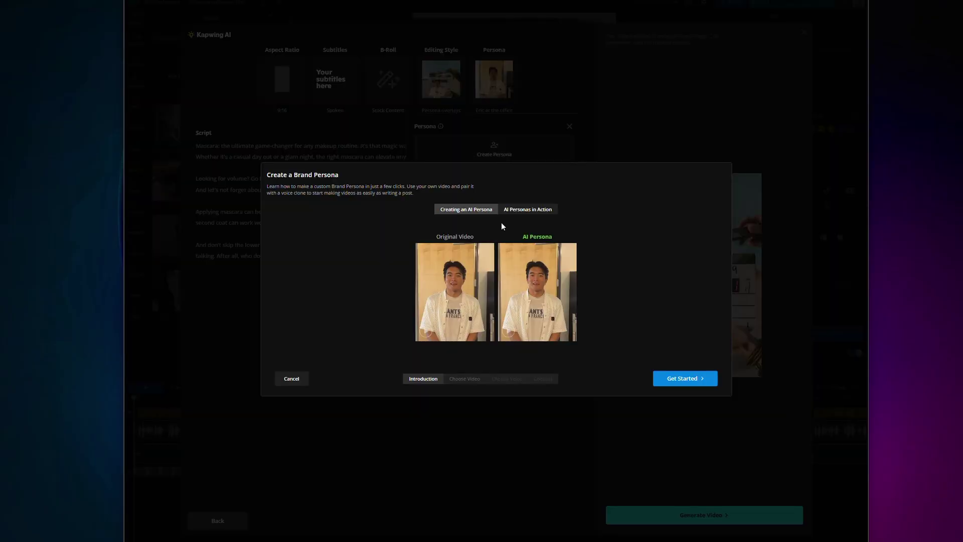
pyautogui.click(508, 209)
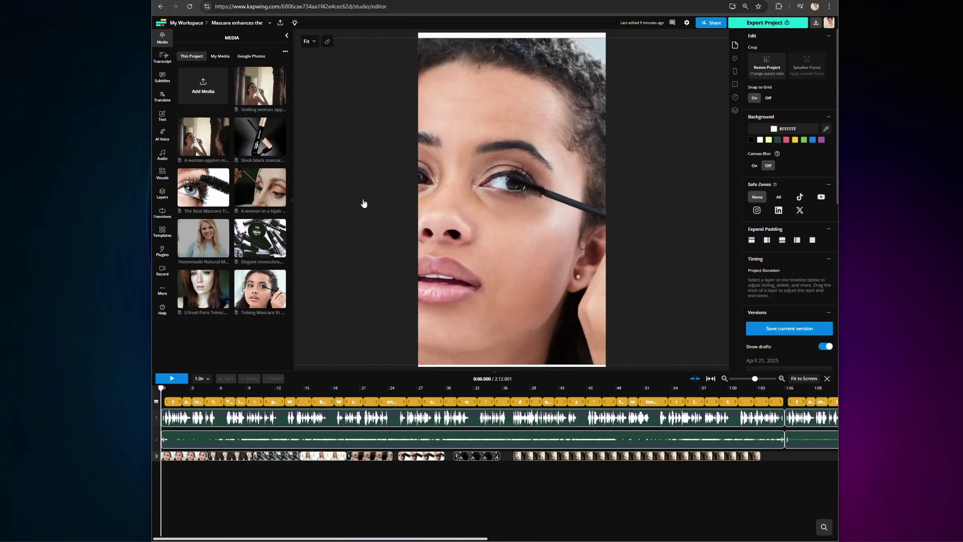
# Reopen Kapwing AI at 9:16 and switch the editing style to Persona overlays.
pyautogui.click(294, 24)
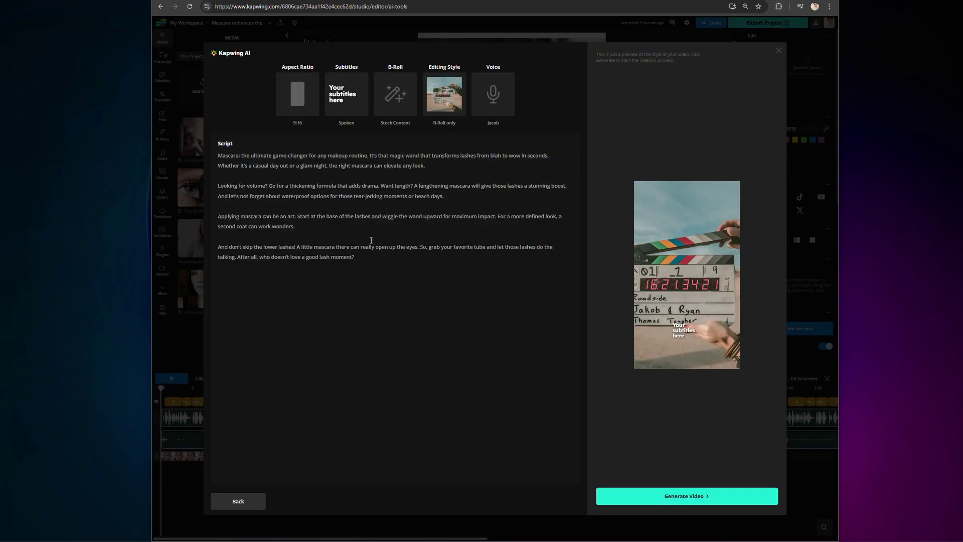
pyautogui.click(291, 95)
pyautogui.press('Escape')
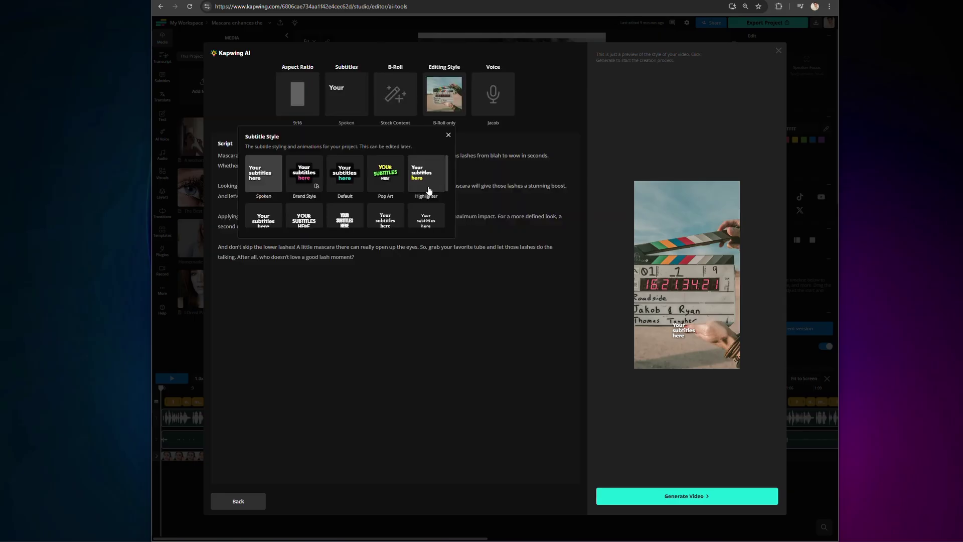
pyautogui.click(426, 176)
pyautogui.click(416, 105)
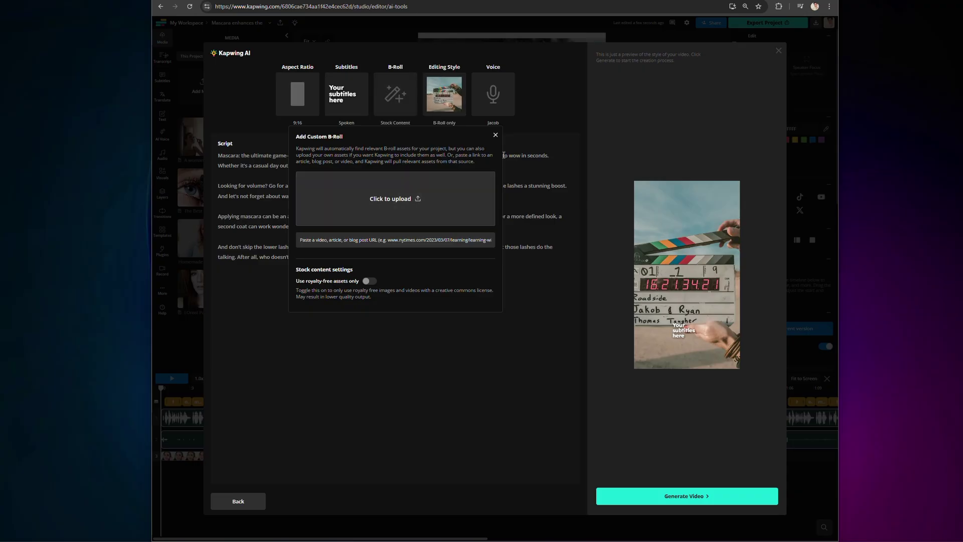
pyautogui.click(496, 137)
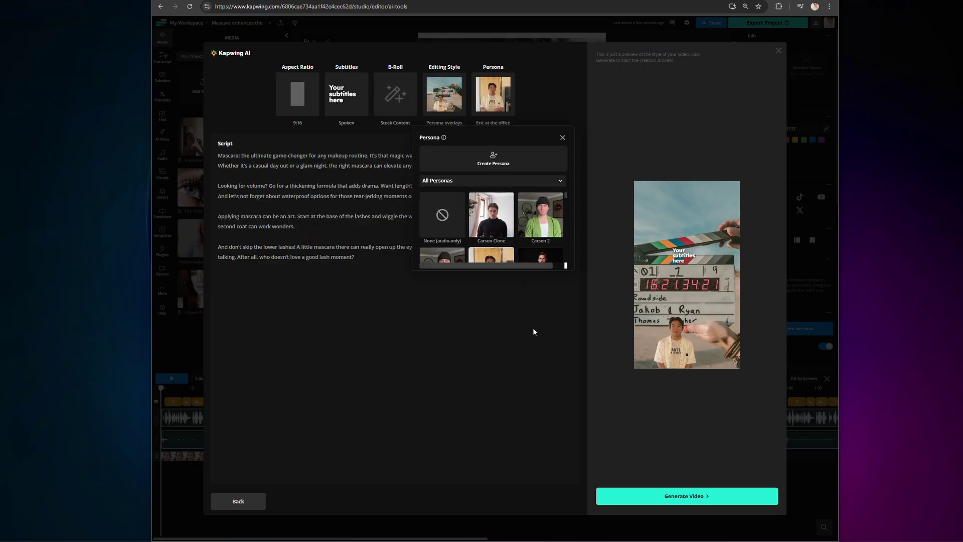
pyautogui.click(533, 332)
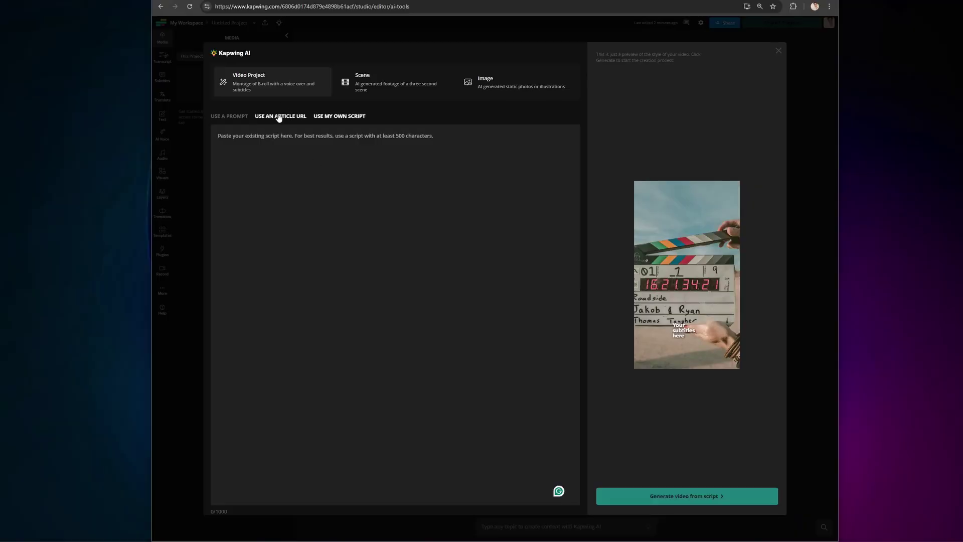
# Generate a script from the how-to-edit-videos article URL and build the project from it.
pyautogui.click(279, 117)
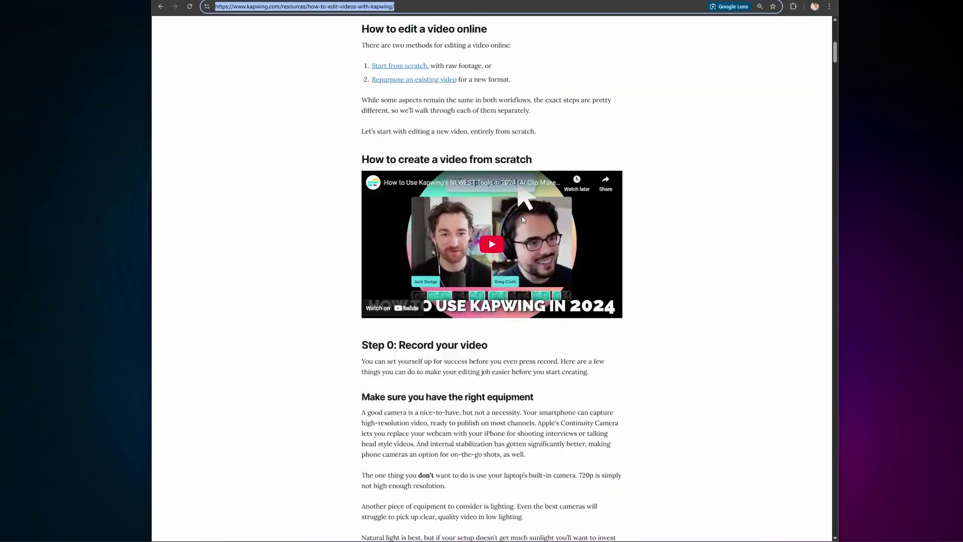
pyautogui.scroll(12, 690, 302)
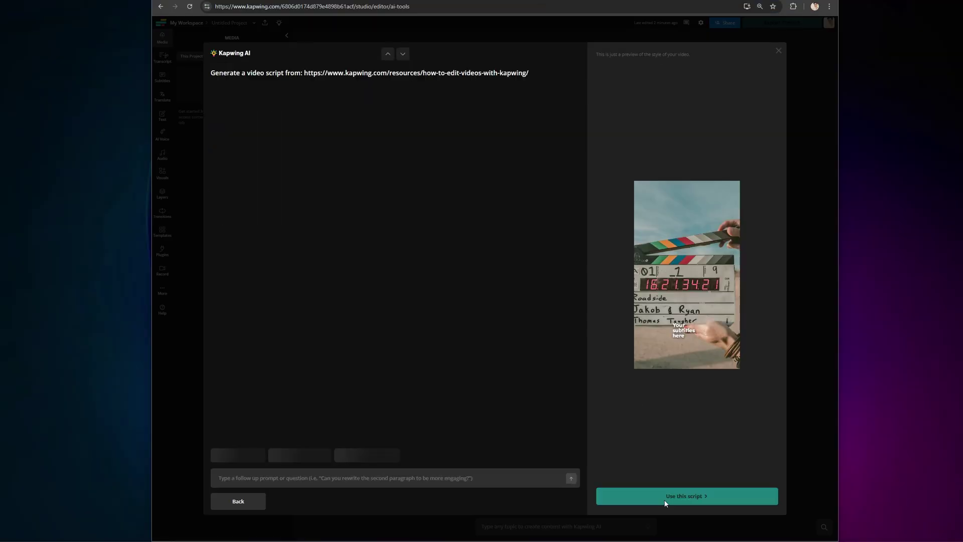
pyautogui.click(669, 497)
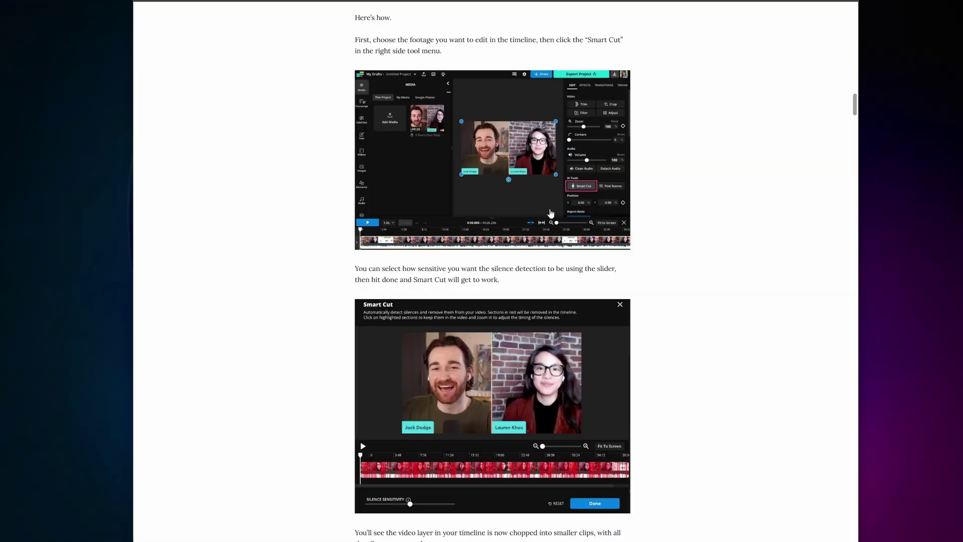
# Scroll the blog article to the 'Get comfortable on camera' section.
pyautogui.scroll(15, 573, 261)
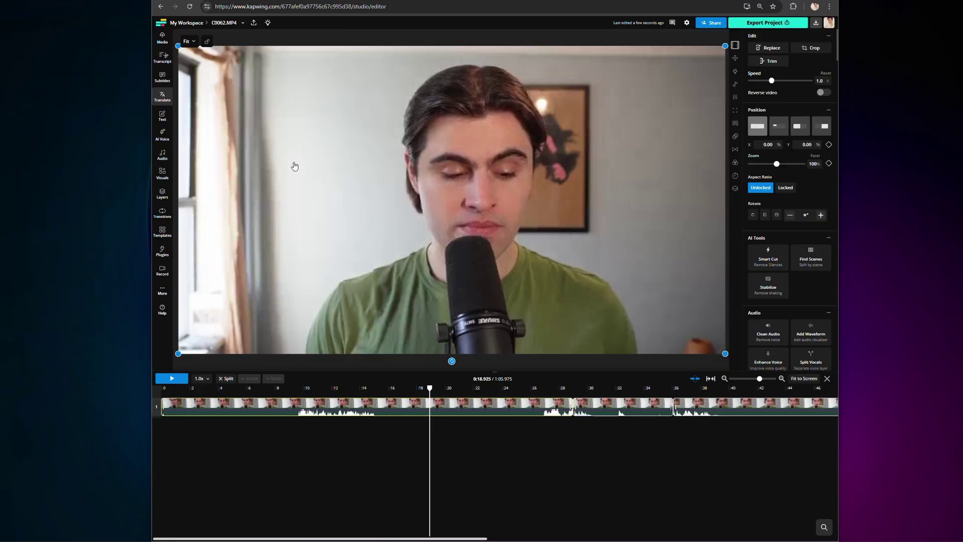
# Generate the C0062.MP4 transcript and cut the phrase 'YouTube's multi language audio tracks'.
pyautogui.click(163, 57)
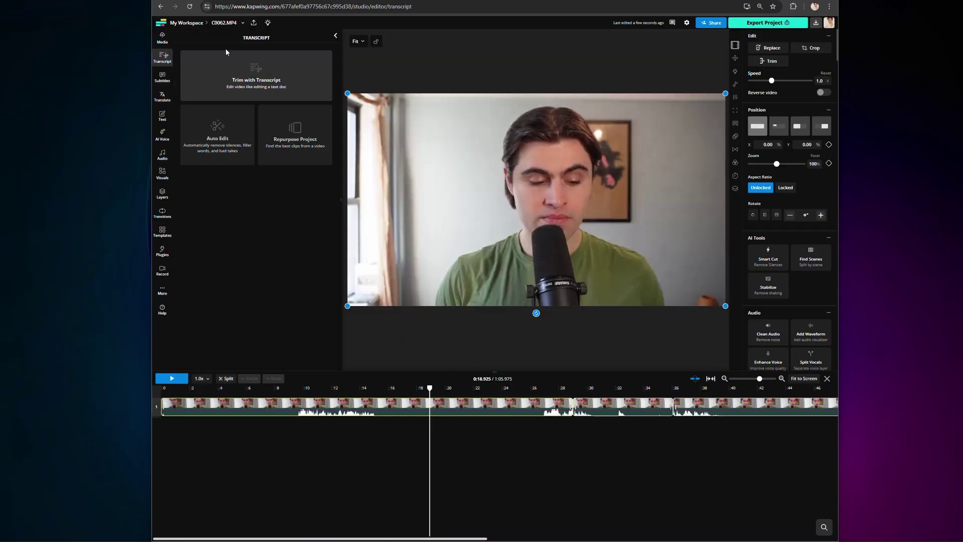
pyautogui.click(258, 78)
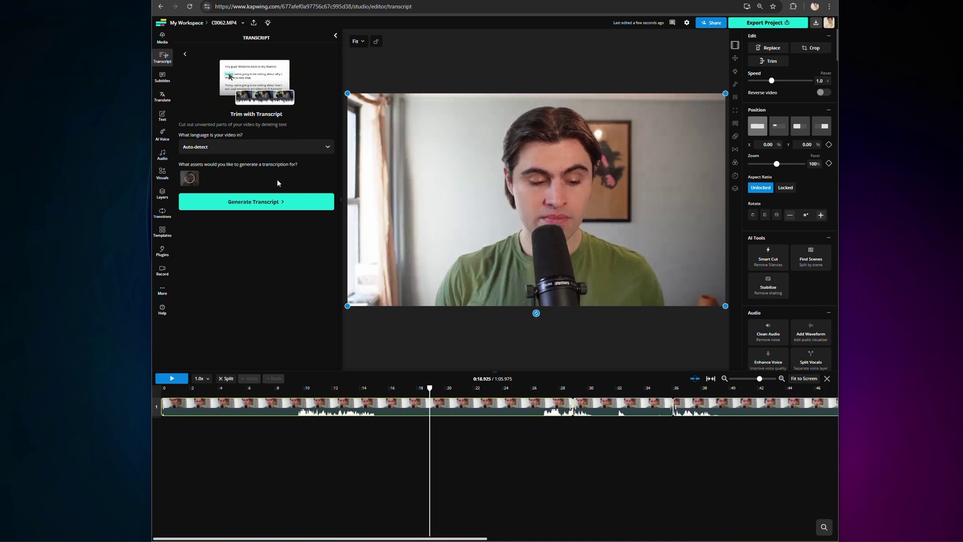
pyautogui.click(246, 201)
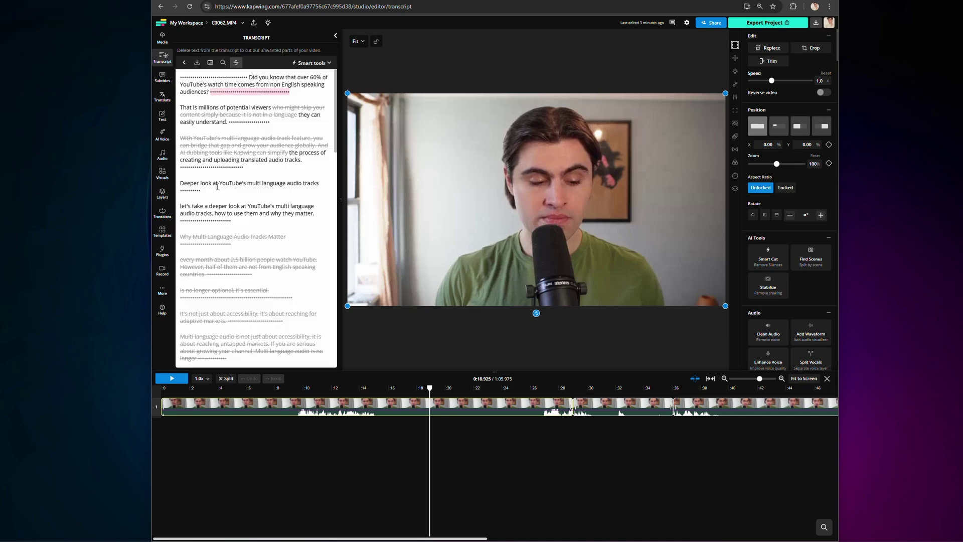
pyautogui.moveTo(217, 187); pyautogui.dragTo(314, 188)
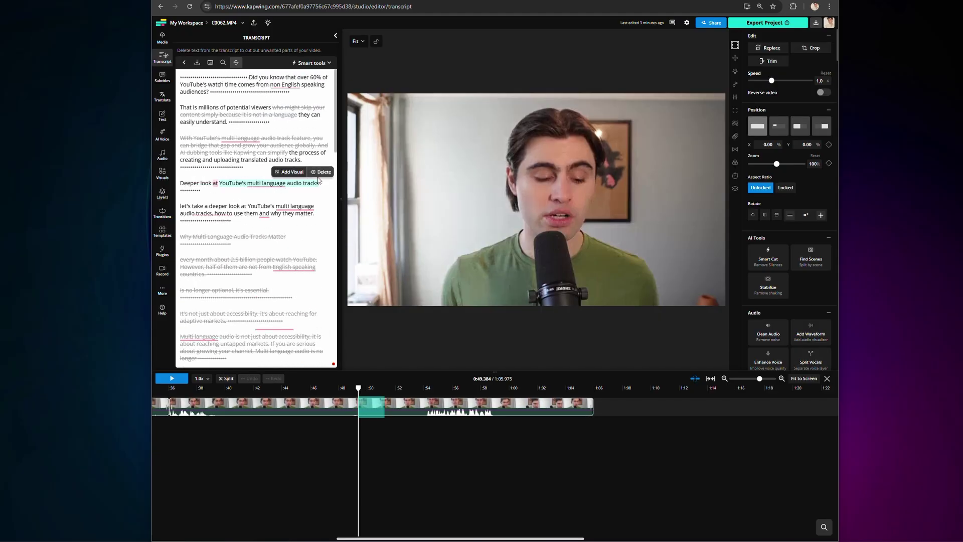
pyautogui.click(321, 173)
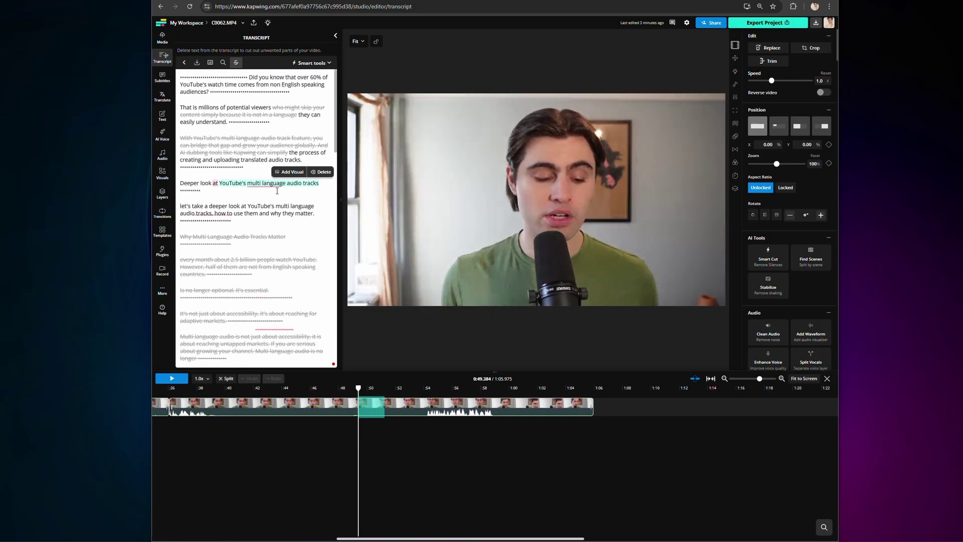
pyautogui.click(322, 173)
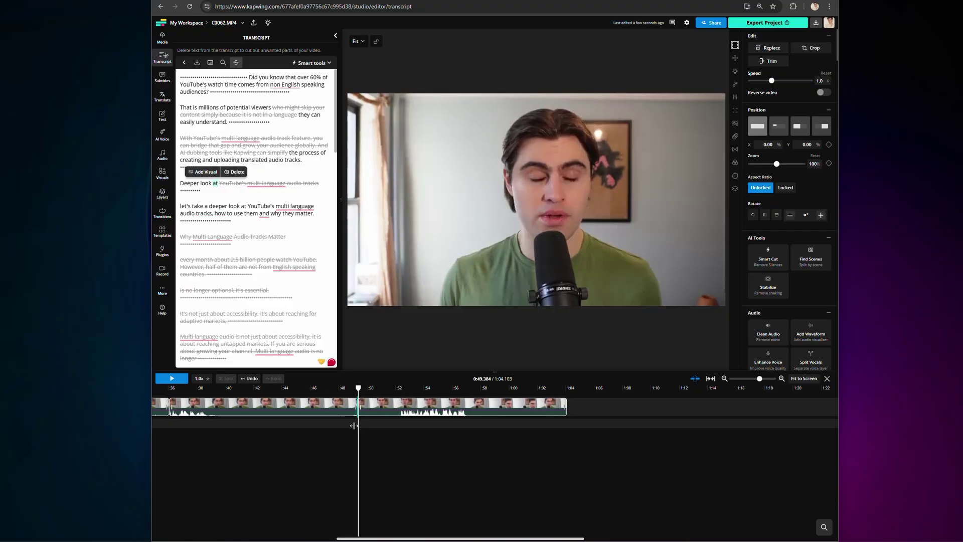
pyautogui.click(240, 205)
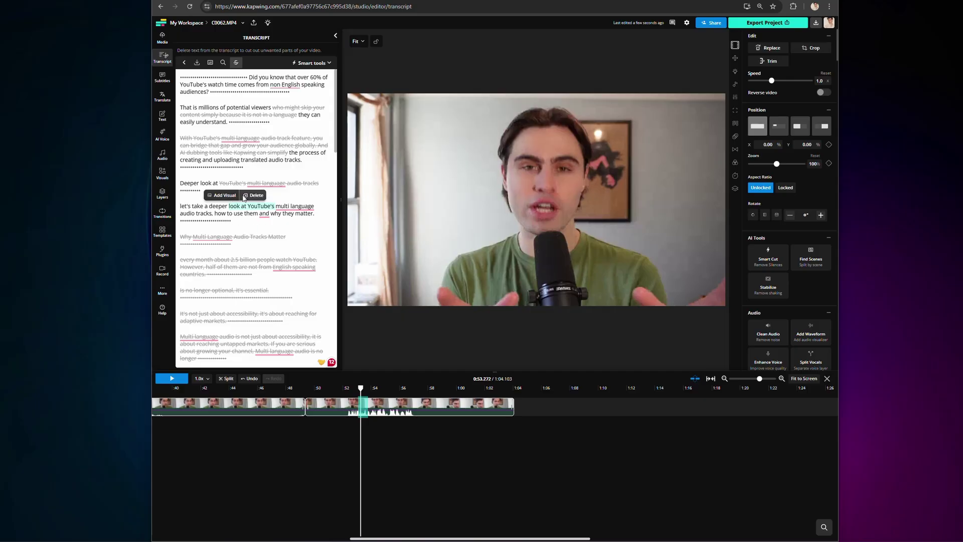
# Add the stock photo of a pensive woman on teal as a visual over the selected words.
pyautogui.click(224, 195)
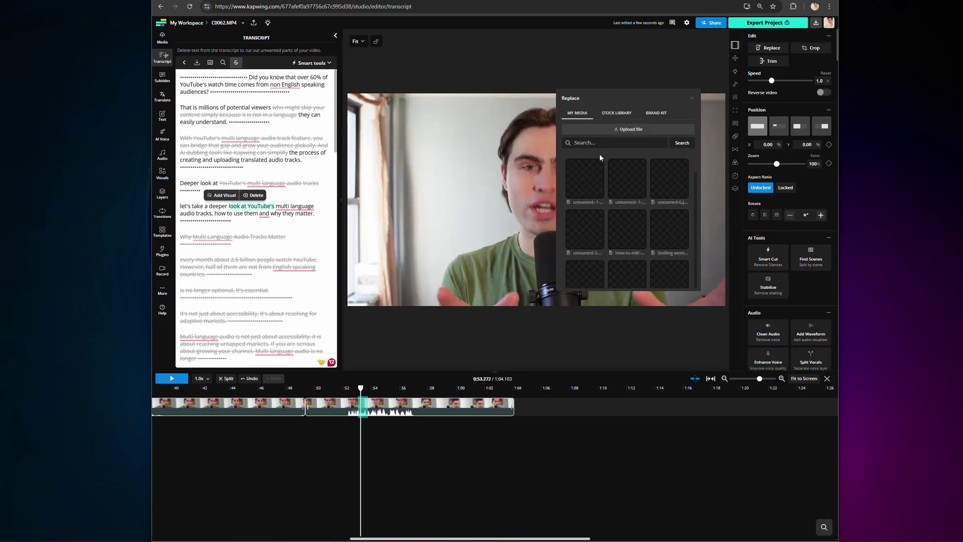
pyautogui.scroll(-5, 614, 198)
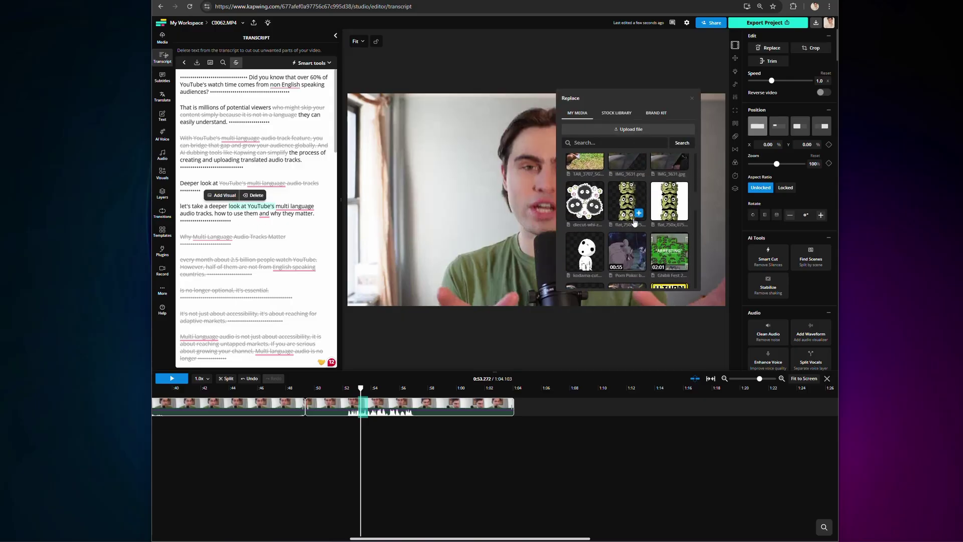
pyautogui.scroll(3, 632, 210)
pyautogui.click(617, 113)
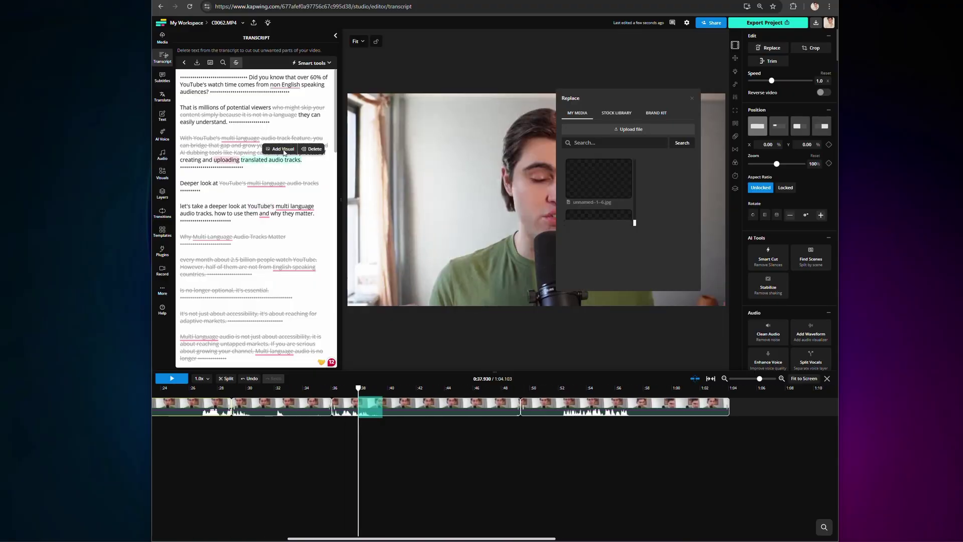
pyautogui.click(623, 130)
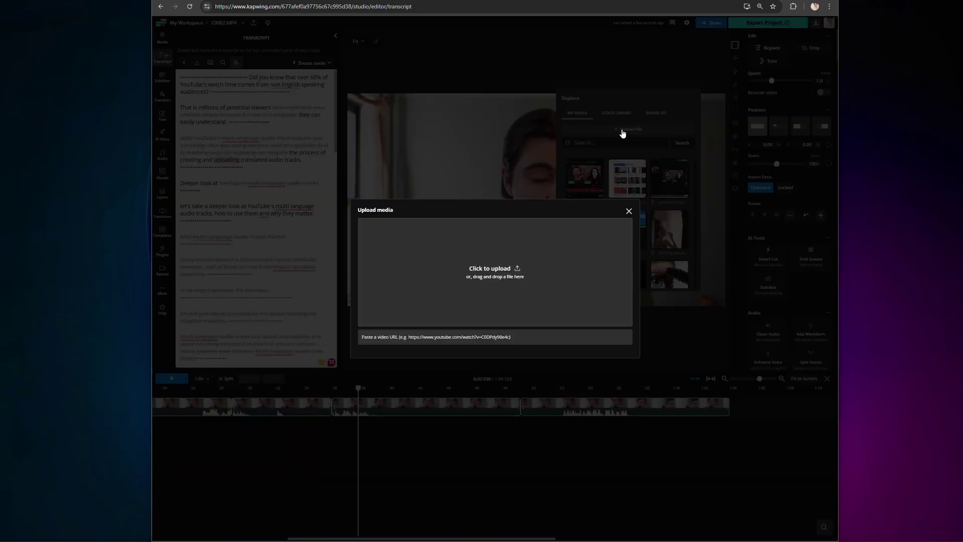
pyautogui.click(628, 212)
pyautogui.click(622, 115)
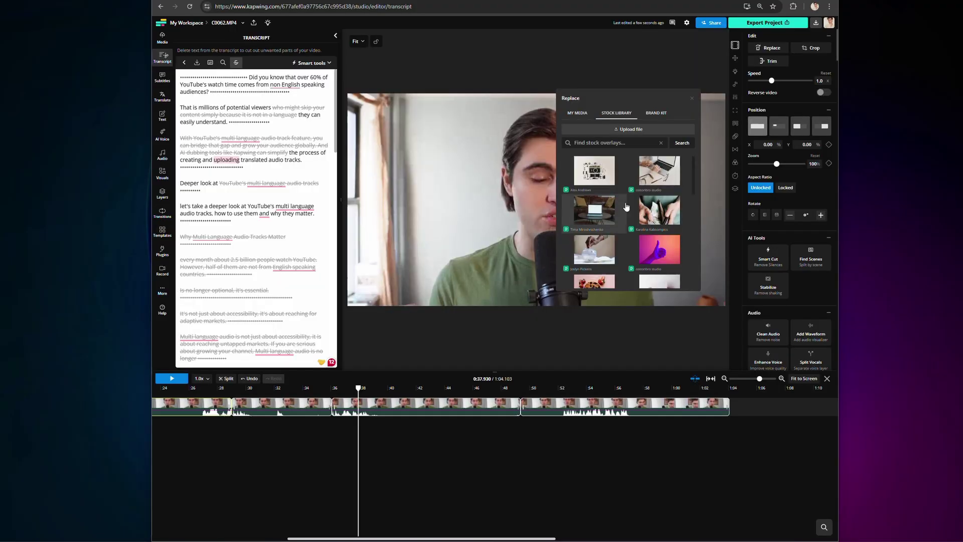
pyautogui.scroll(-5, 626, 206)
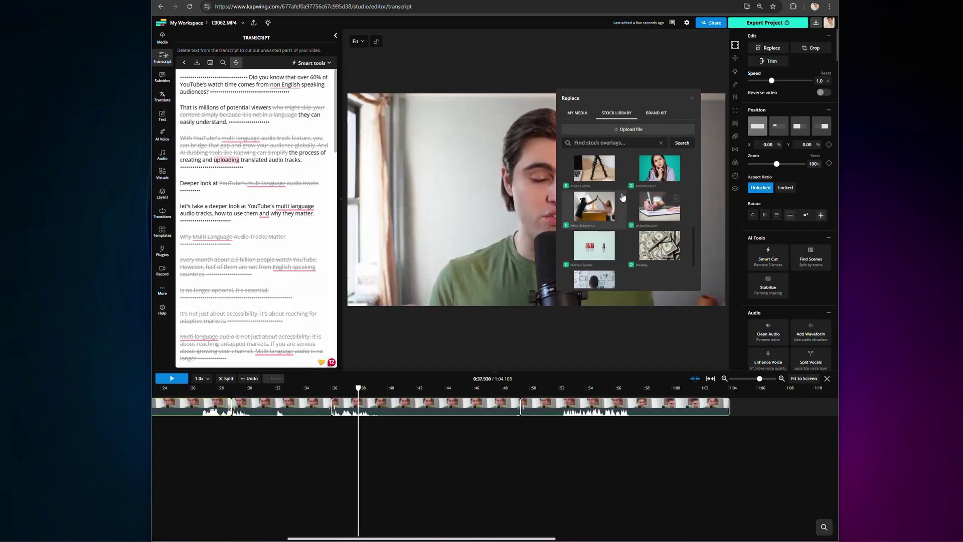
pyautogui.click(660, 168)
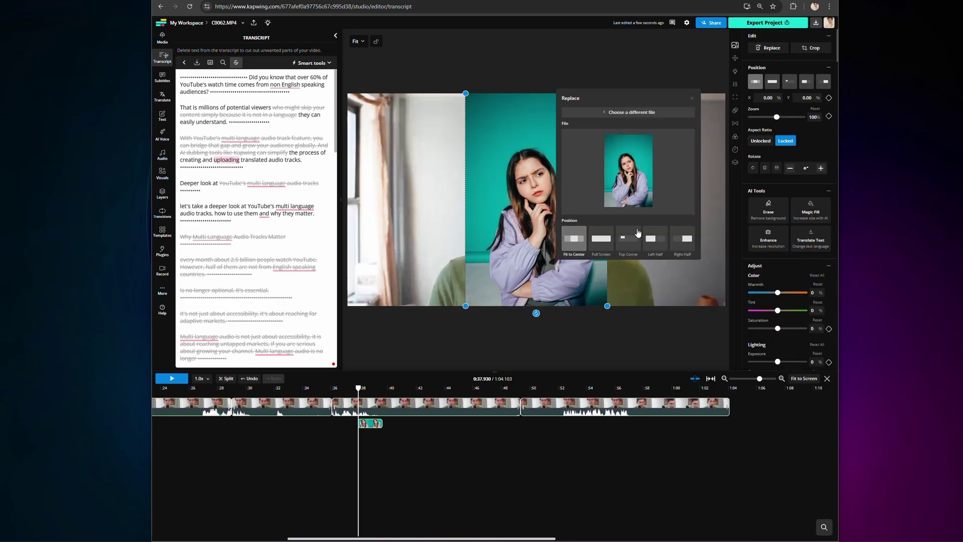
# Close the Replace popover and choose Auto Edit from the Smart tools list.
pyautogui.click(556, 219)
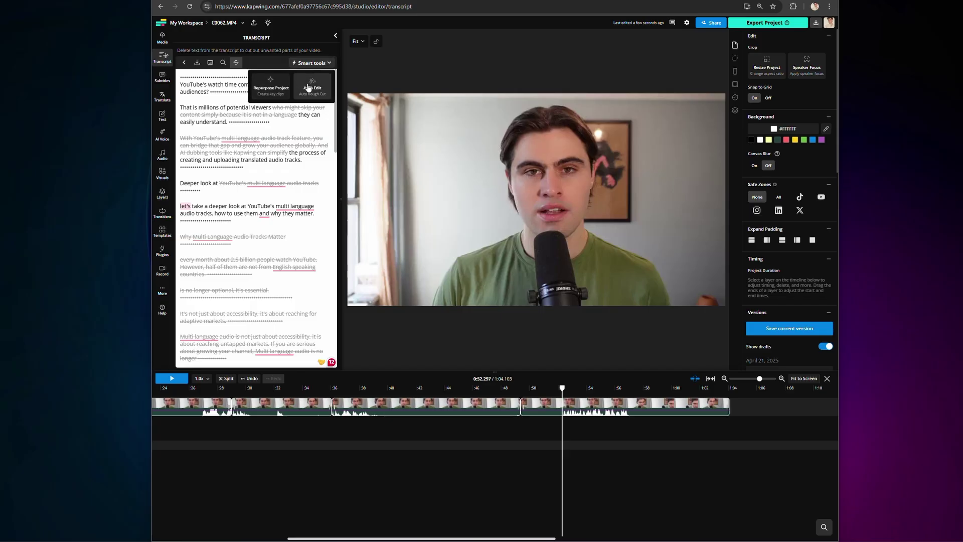
pyautogui.click(309, 88)
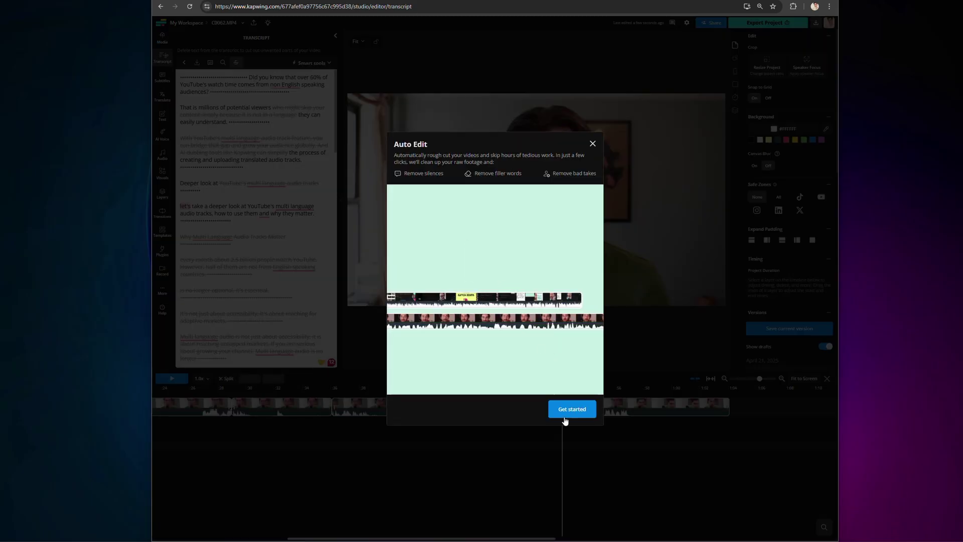
# Run Auto Edit on C0062.MP4 with the chosen settings, overwriting earlier edits.
pyautogui.click(565, 416)
pyautogui.click(571, 332)
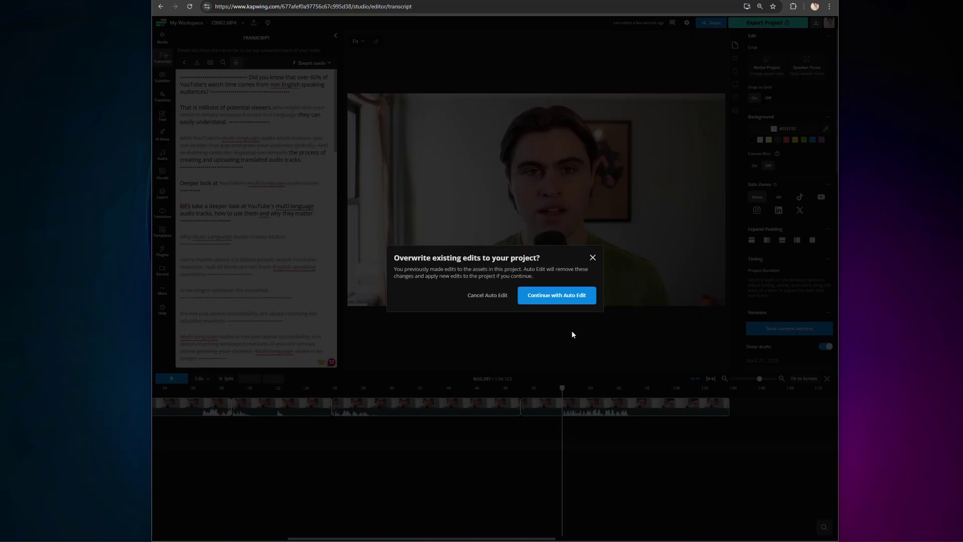
pyautogui.click(540, 295)
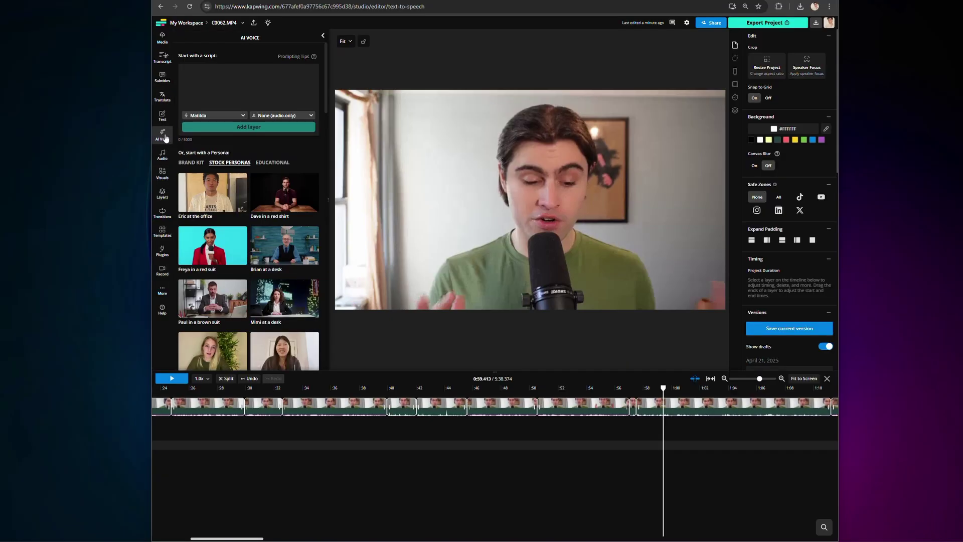
# Start a voiceover script and browse the AI voice list and its language options.
pyautogui.click(211, 83)
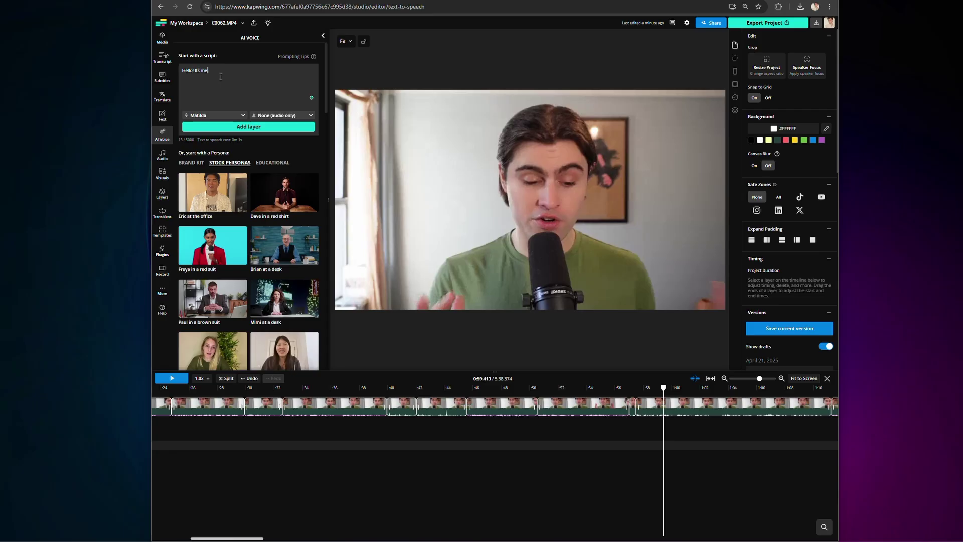
pyautogui.click(221, 118)
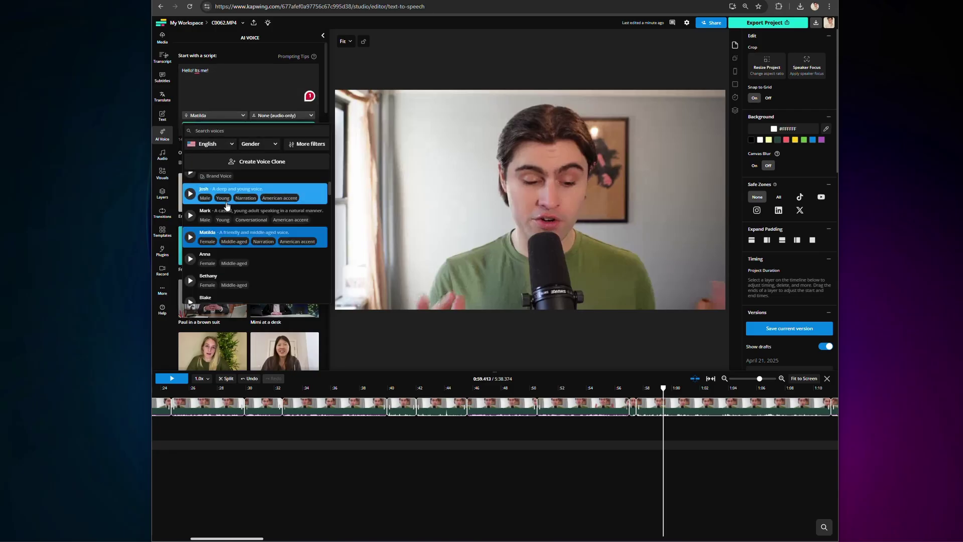
pyautogui.scroll(4, 226, 205)
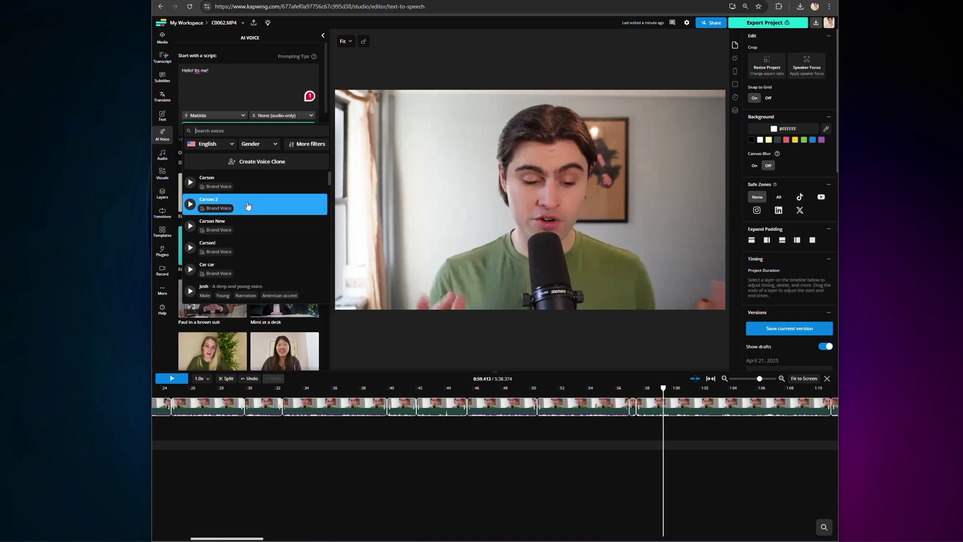
pyautogui.click(210, 143)
pyautogui.scroll(-5, 228, 180)
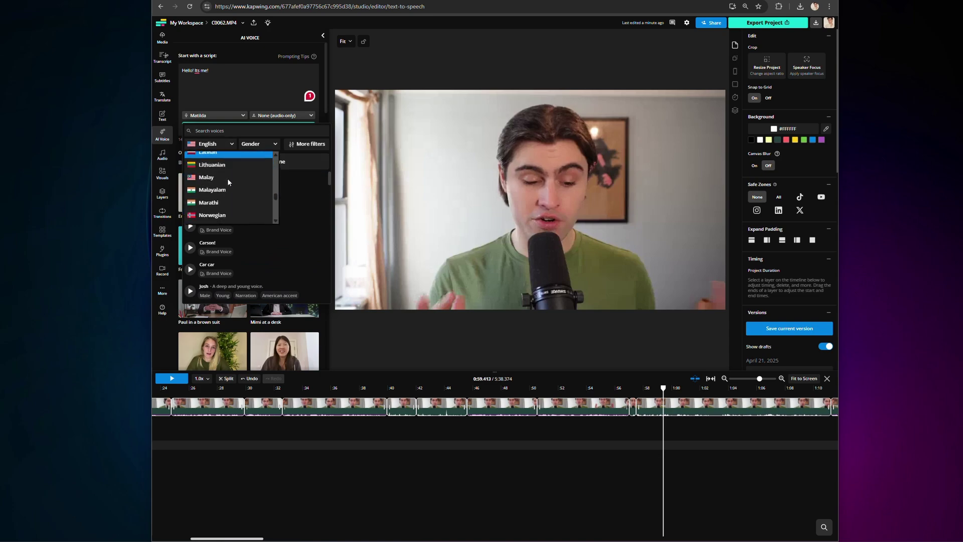
pyautogui.scroll(2, 237, 179)
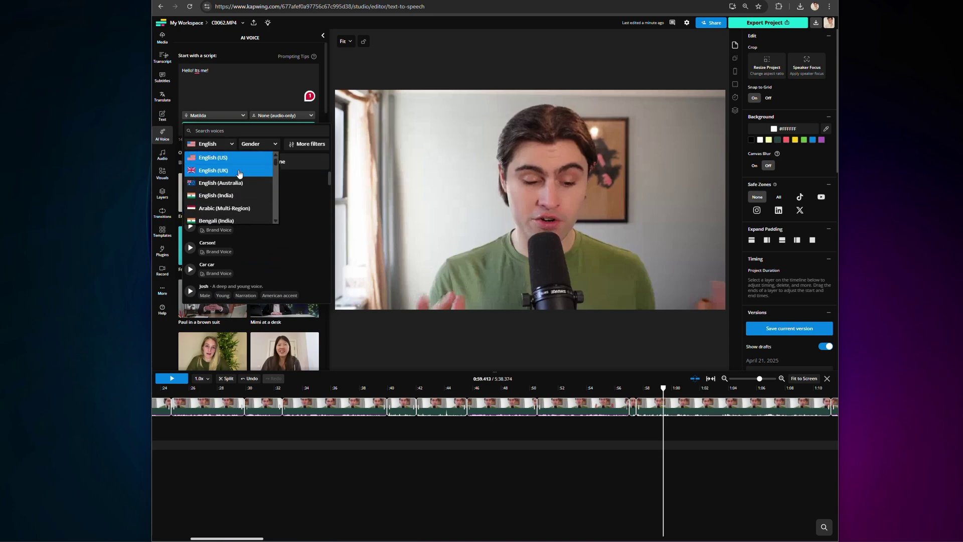
pyautogui.click(224, 145)
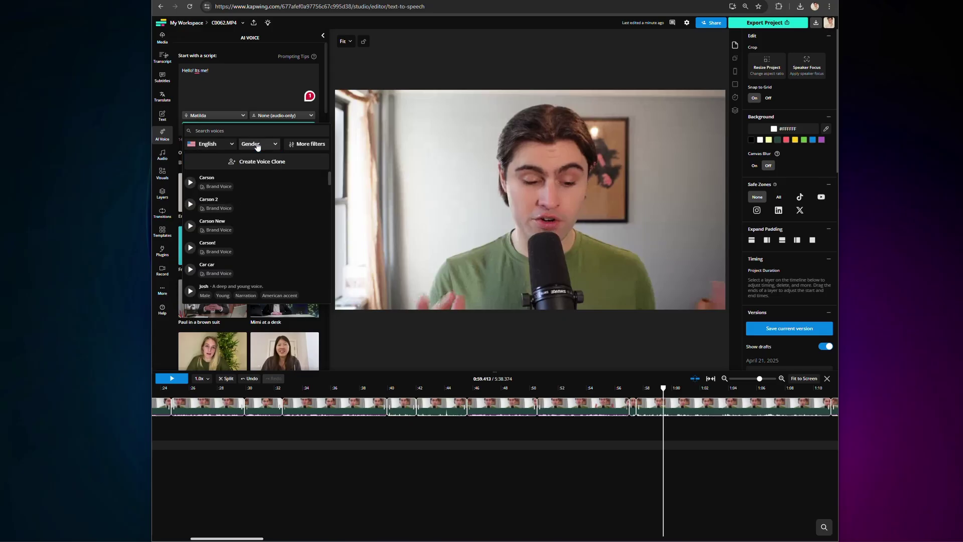
# Filter the voices to conversational ones, then open and dismiss the voice clone form.
pyautogui.click(292, 145)
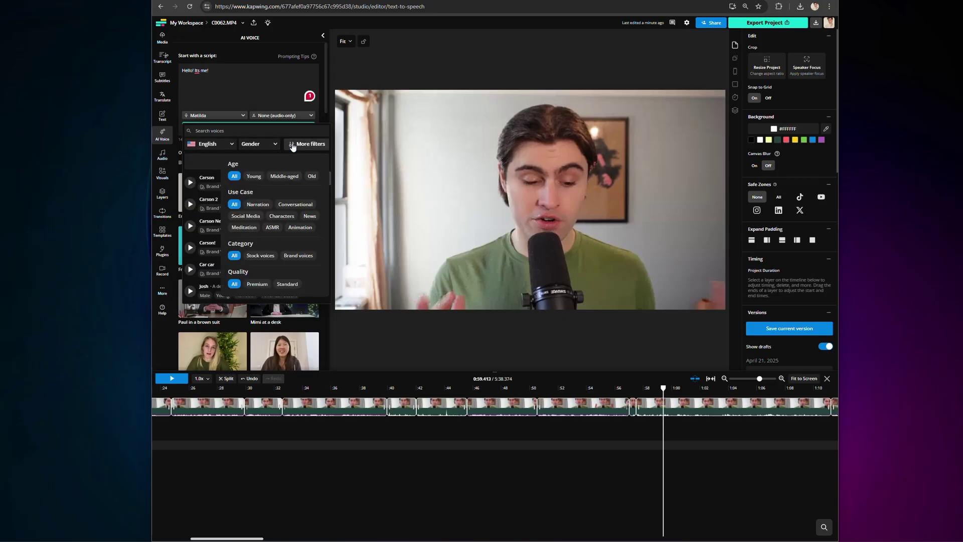
pyautogui.click(294, 204)
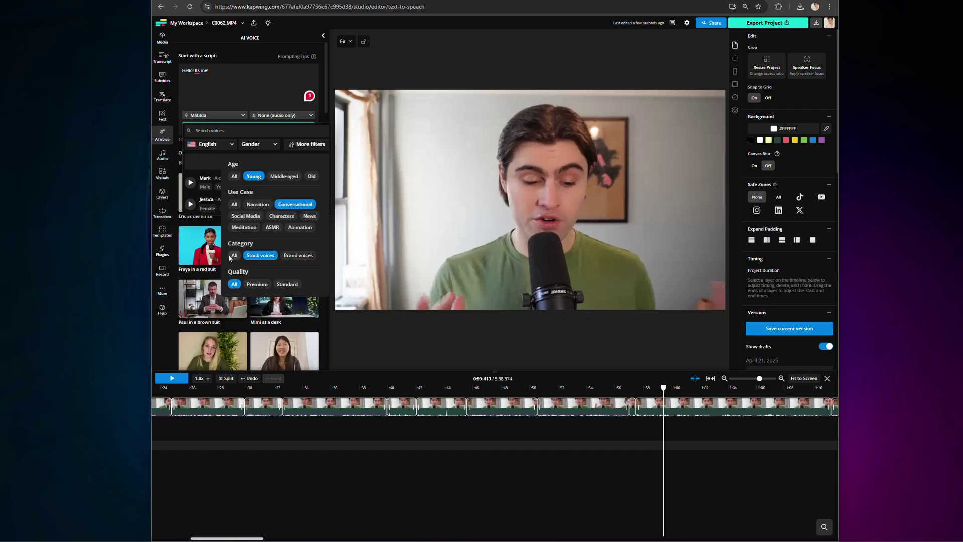
pyautogui.click(294, 147)
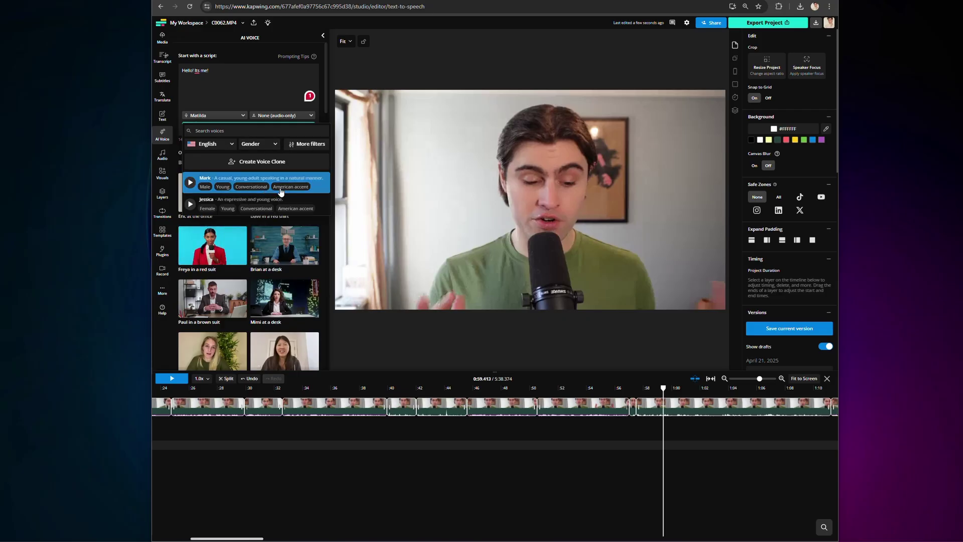
pyautogui.click(247, 162)
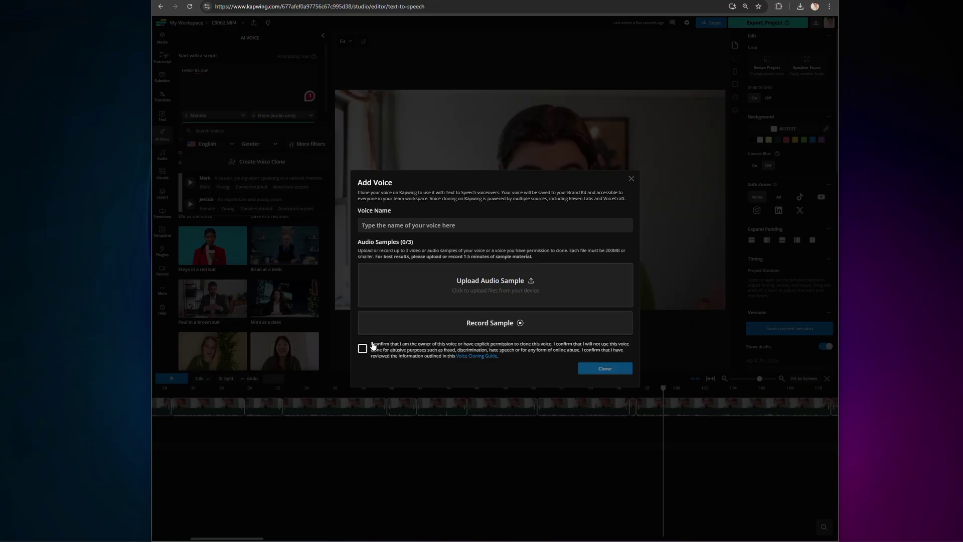
pyautogui.click(632, 180)
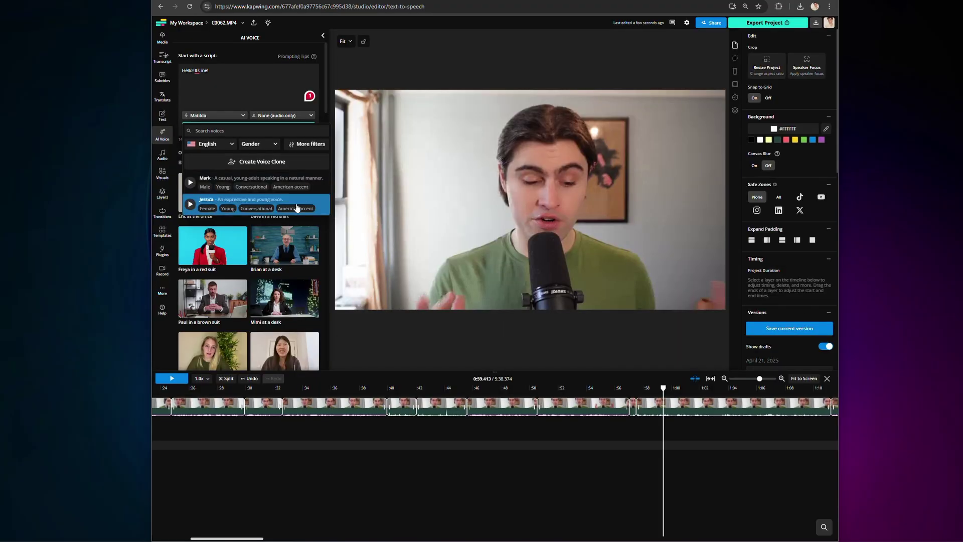
# Keep the Matilda voice and add pause dots after 'Hello' in the script.
pyautogui.click(310, 133)
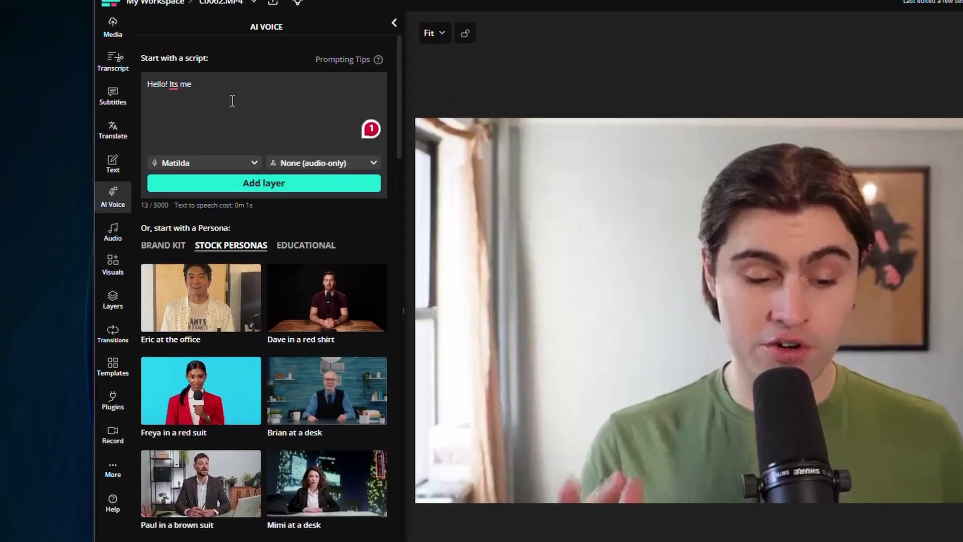
pyautogui.press('BackSpace')
pyautogui.press('BackSpace')
pyautogui.press('BackSpace')
pyautogui.press('BackSpace')
pyautogui.press('BackSpace')
pyautogui.press('BackSpace')
pyautogui.press('BackSpace')
pyautogui.press('BackSpace')
pyautogui.write(',,,,')
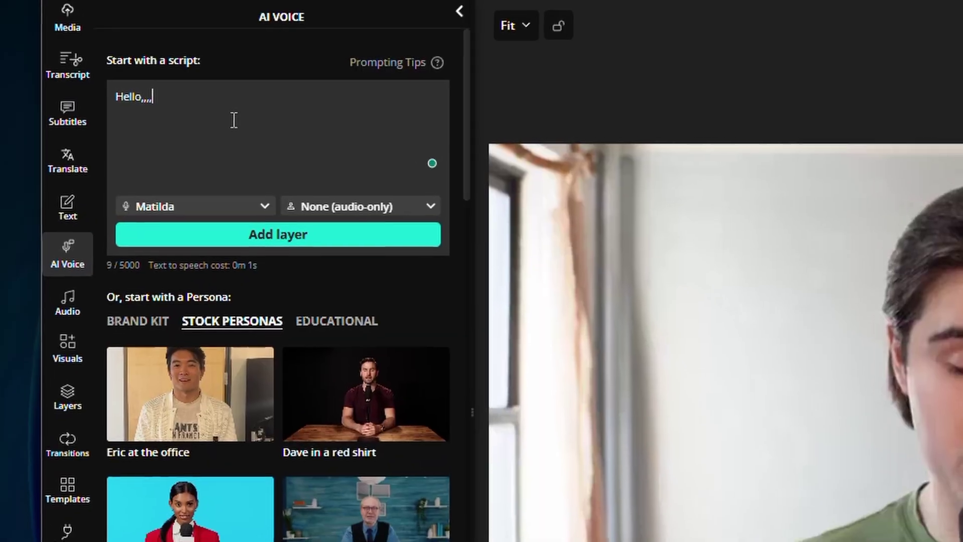
pyautogui.press('BackSpace')
pyautogui.press('BackSpace')
pyautogui.press('BackSpace')
pyautogui.press('BackSpace')
pyautogui.write("......It's me!! Now I'm ready!")
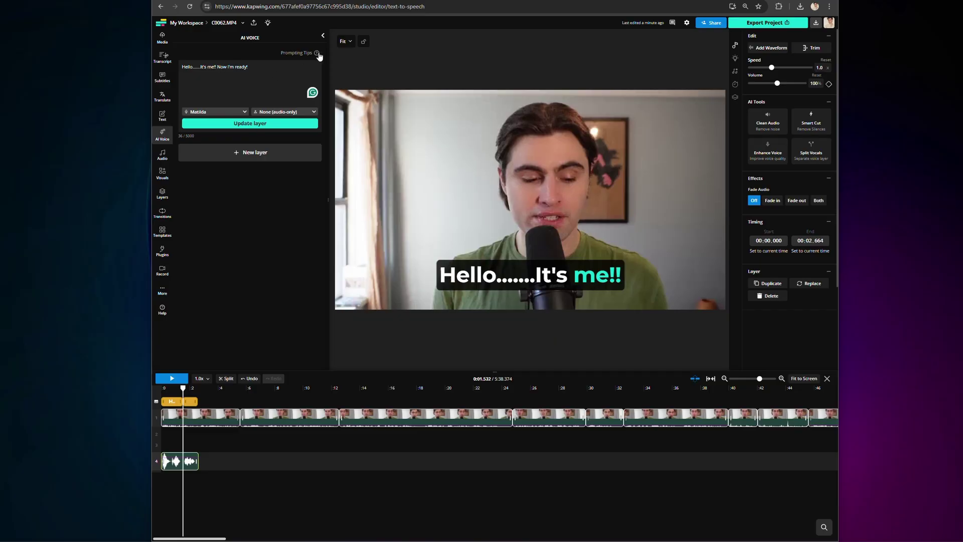
# Review the prompting tips, then set up a pronunciation entry for the word 'ready'.
pyautogui.click(317, 54)
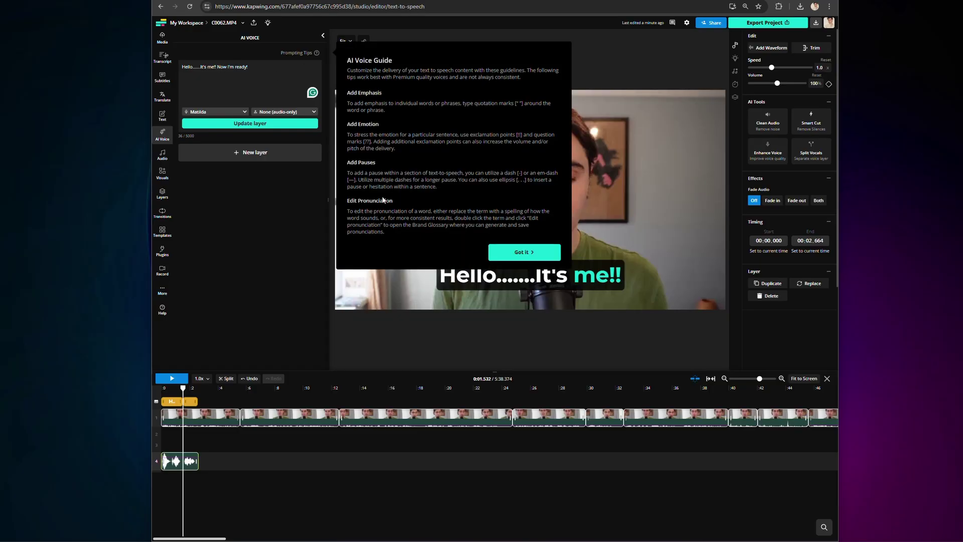
pyautogui.click(532, 250)
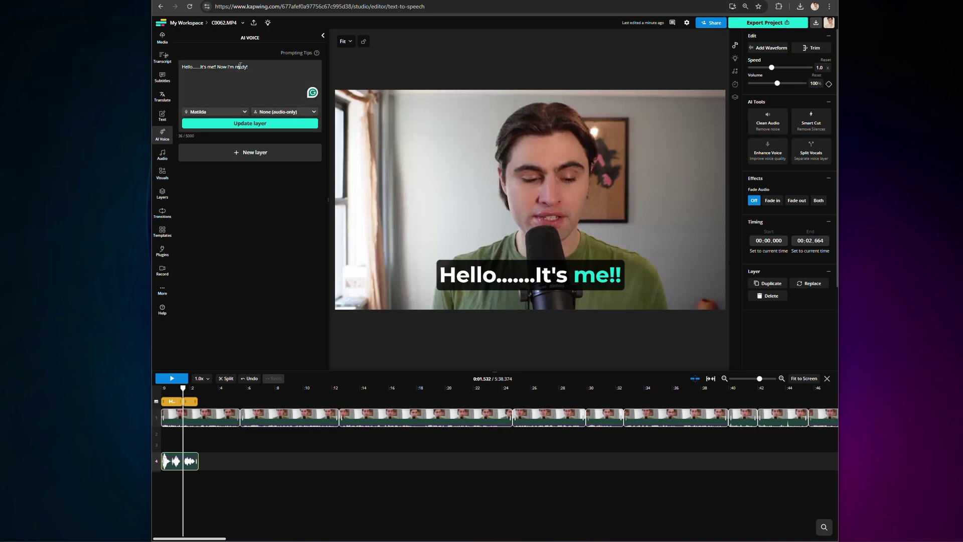
pyautogui.click(257, 79)
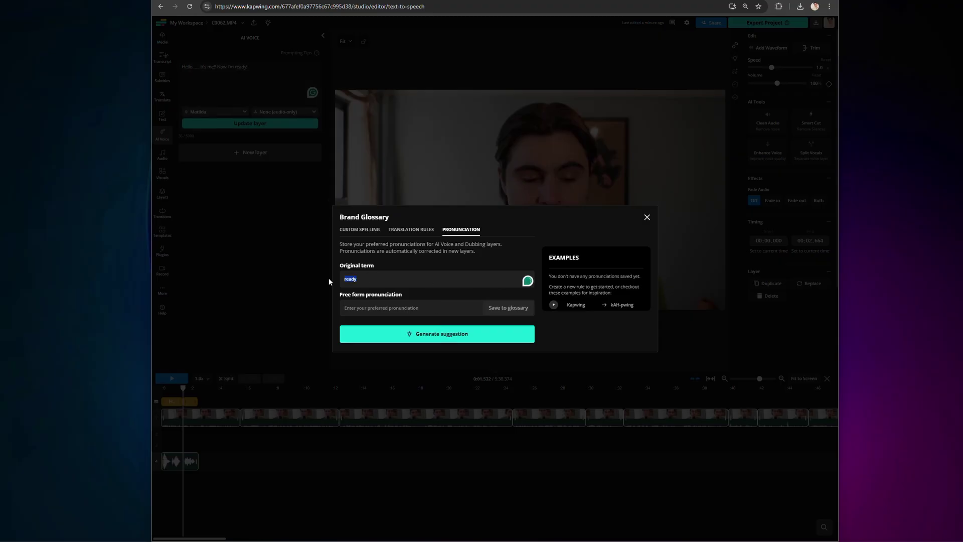
pyautogui.click(361, 229)
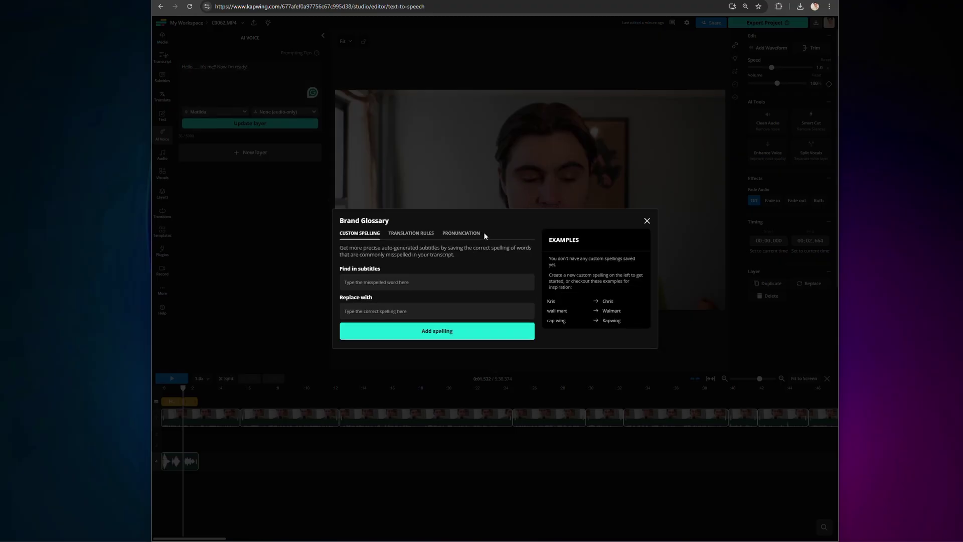
pyautogui.click(469, 236)
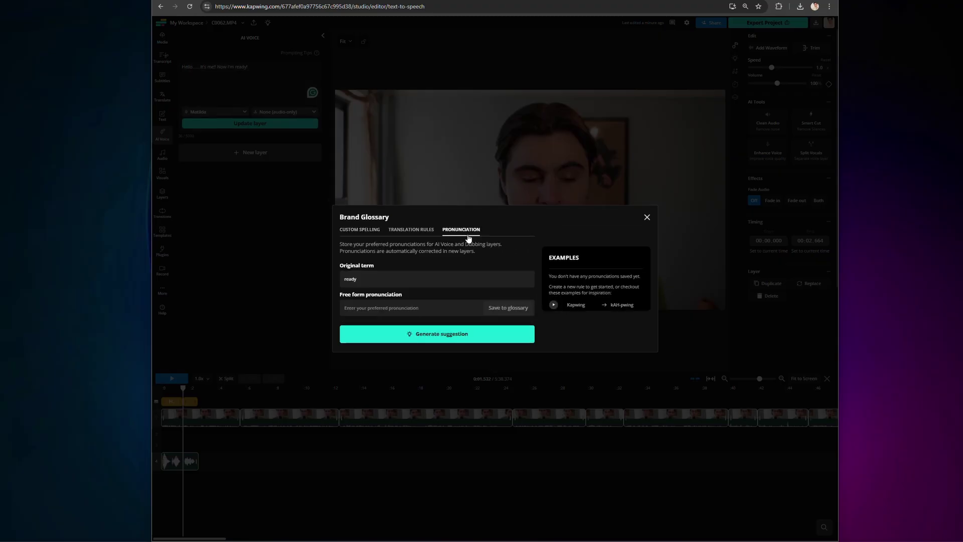
# Add a Spanish translation rule rendering 'Artificial Intelligence' as 'IA'.
pyautogui.click(407, 230)
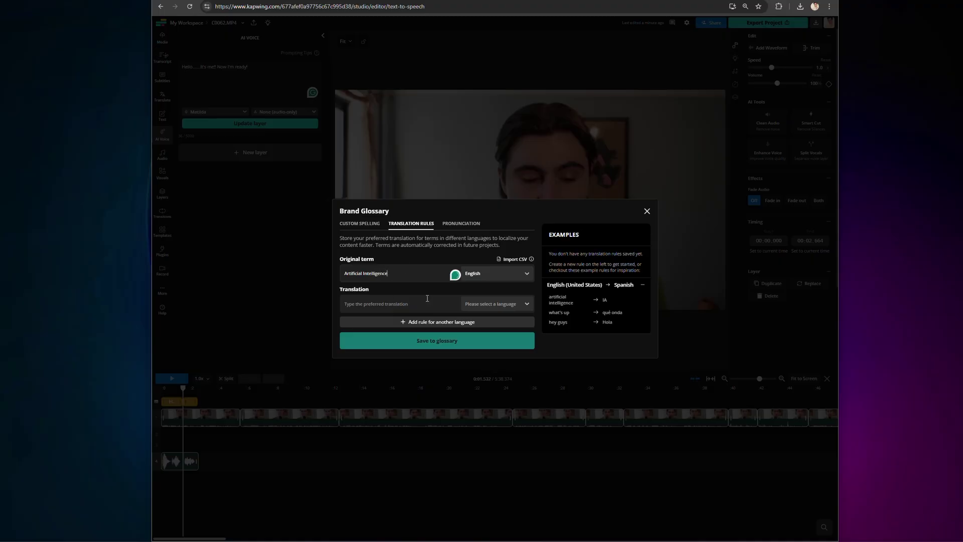
pyautogui.click(491, 304)
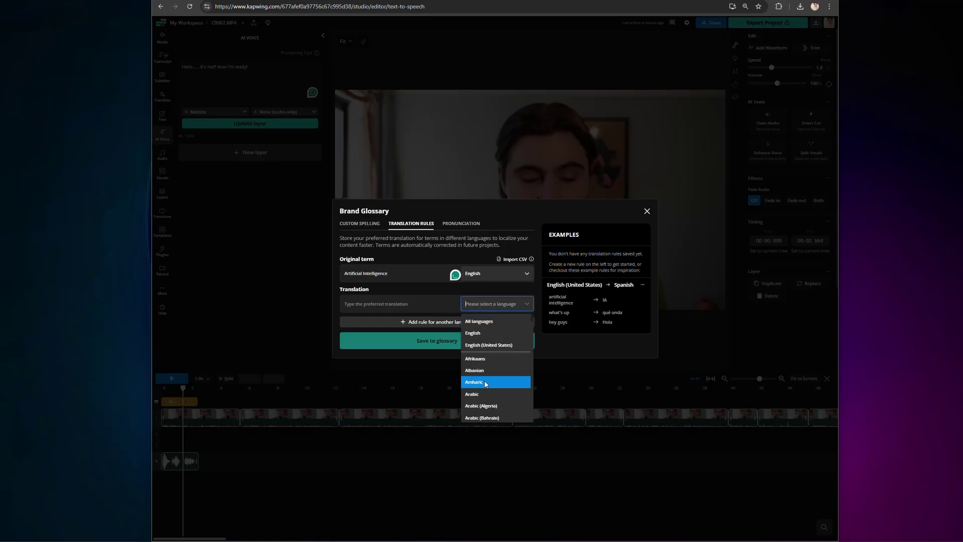
pyautogui.scroll(-6, 485, 384)
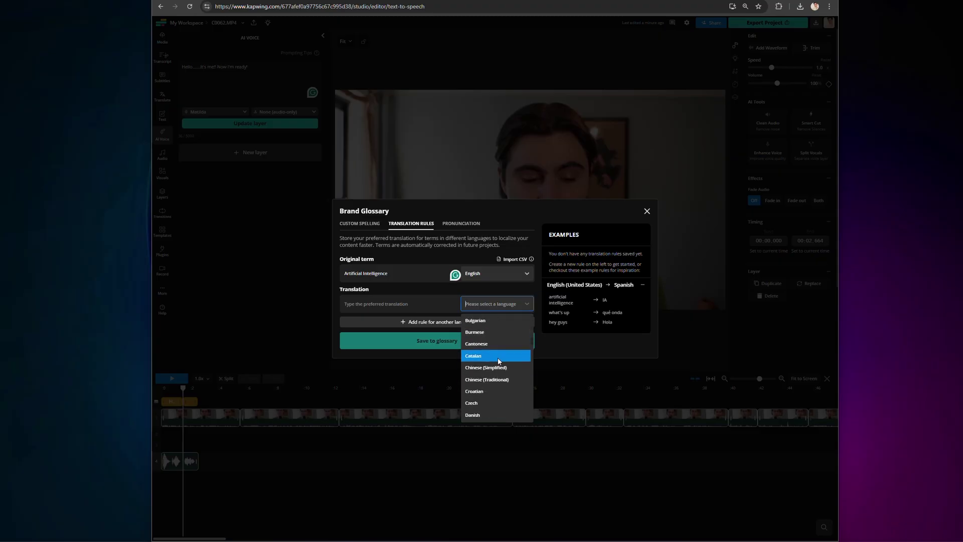
pyautogui.scroll(-10, 498, 360)
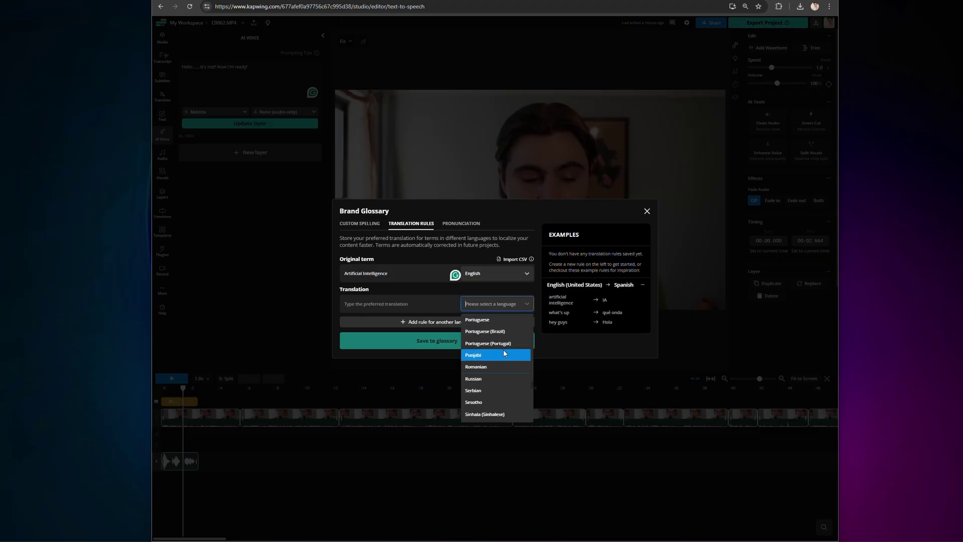
pyautogui.scroll(-3, 501, 400)
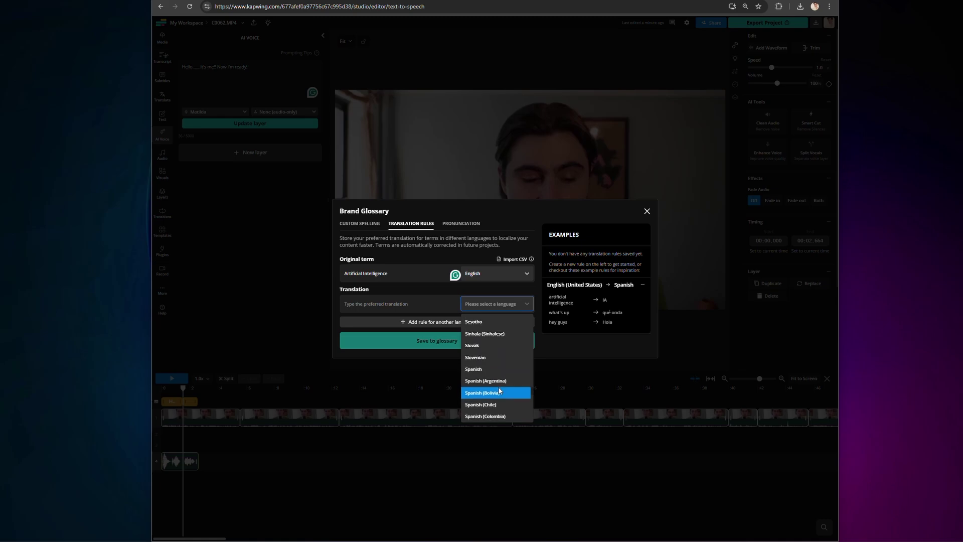
pyautogui.click(492, 370)
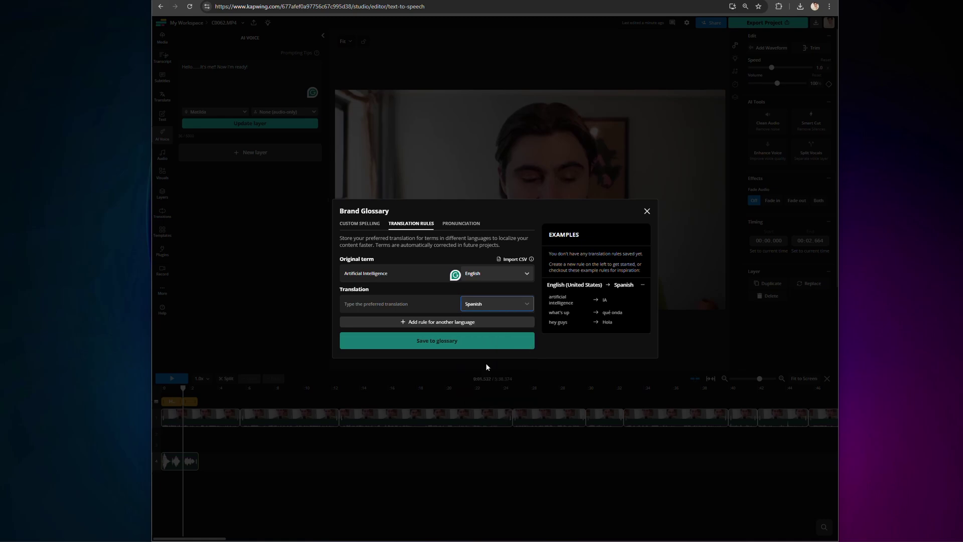
pyautogui.click(387, 300)
pyautogui.write('IA')
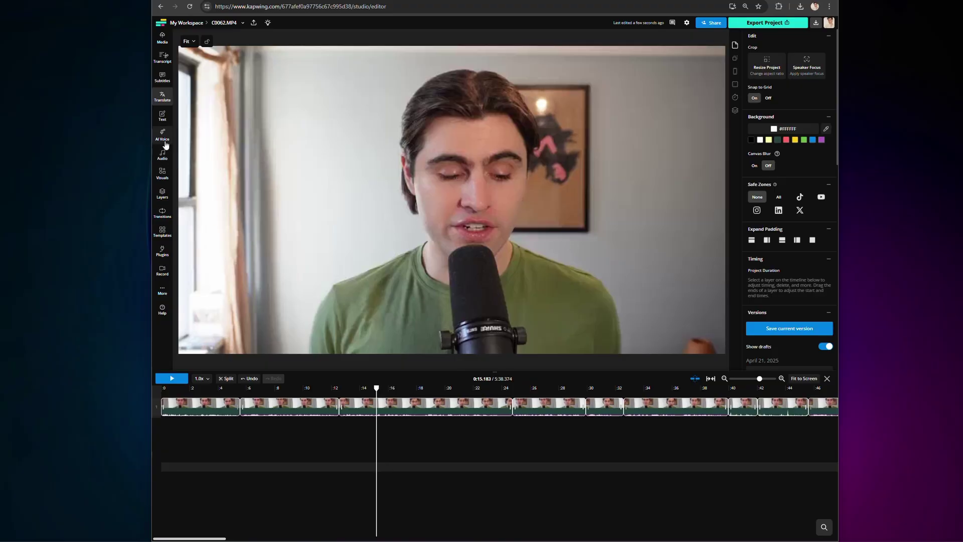
# Open AI Voice and browse the available stock personas.
pyautogui.click(163, 134)
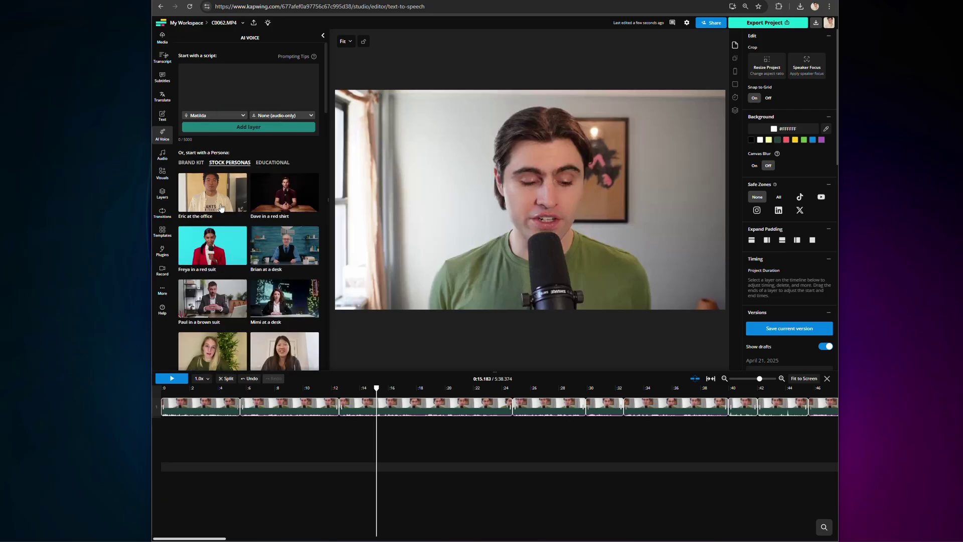
pyautogui.scroll(-10, 220, 207)
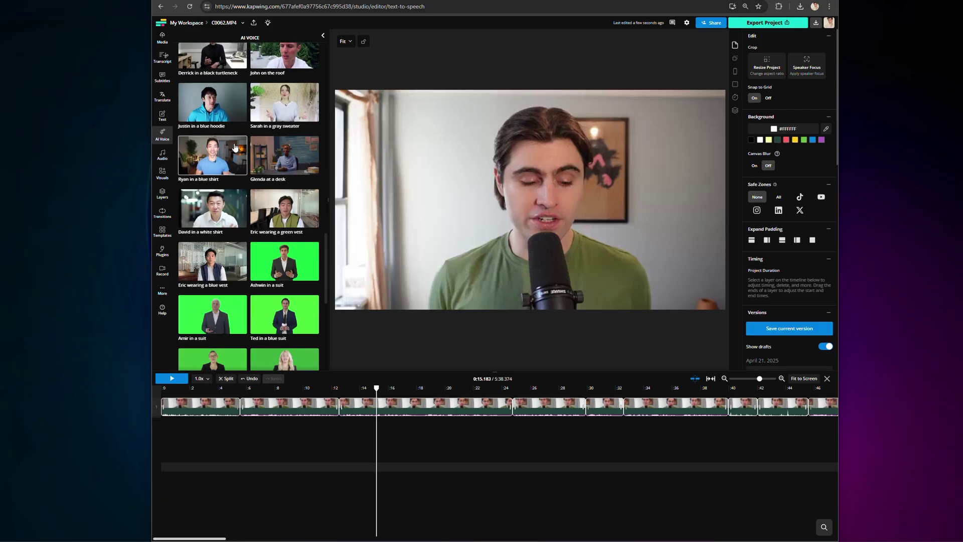
pyautogui.scroll(-3, 235, 147)
pyautogui.scroll(10, 215, 171)
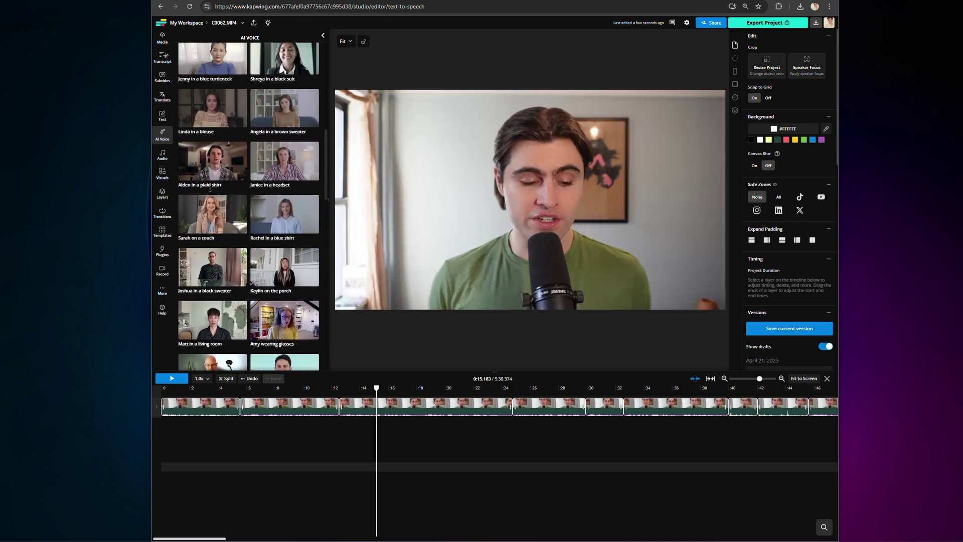
pyautogui.scroll(-8, 228, 162)
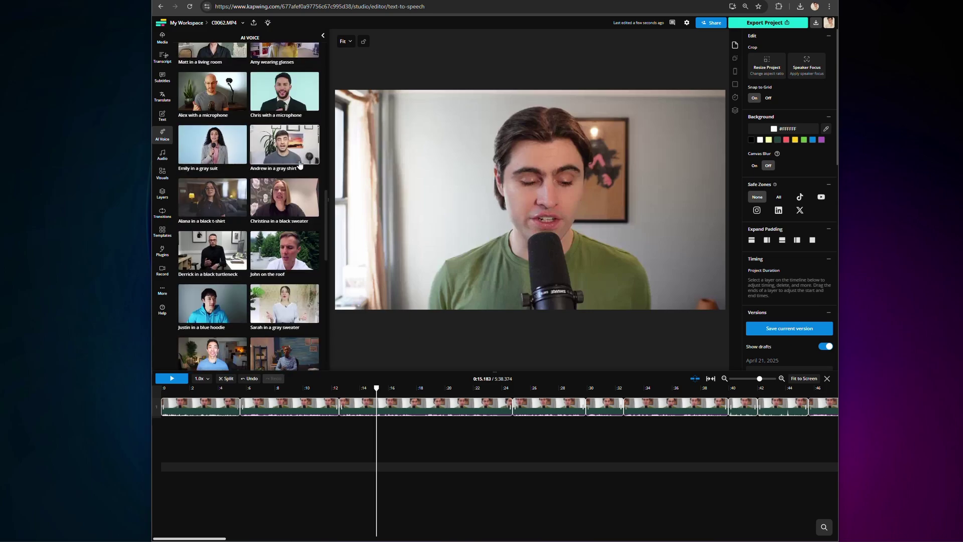
pyautogui.scroll(10, 294, 174)
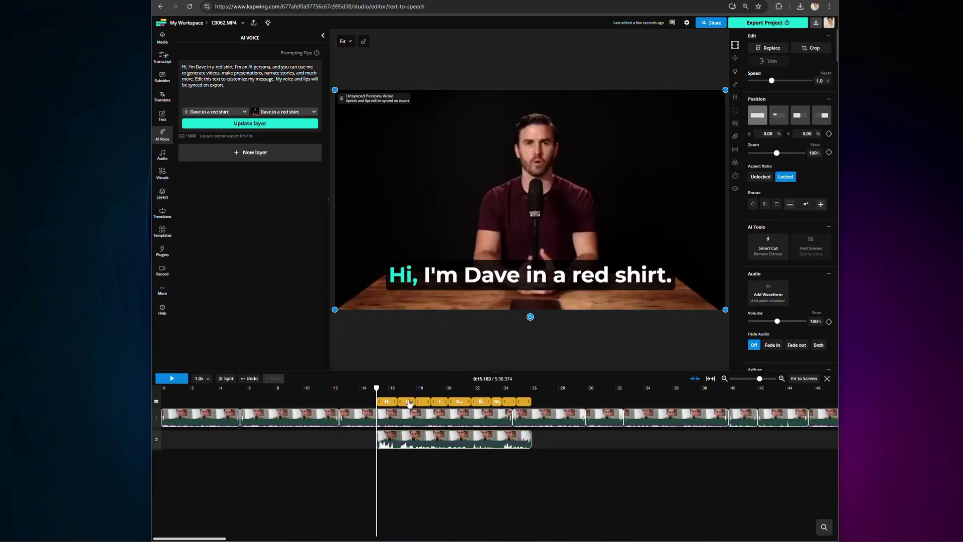
# Replace the persona's script with 'Hi' and regenerate the clip.
pyautogui.moveTo(195, 66); pyautogui.dragTo(313, 93)
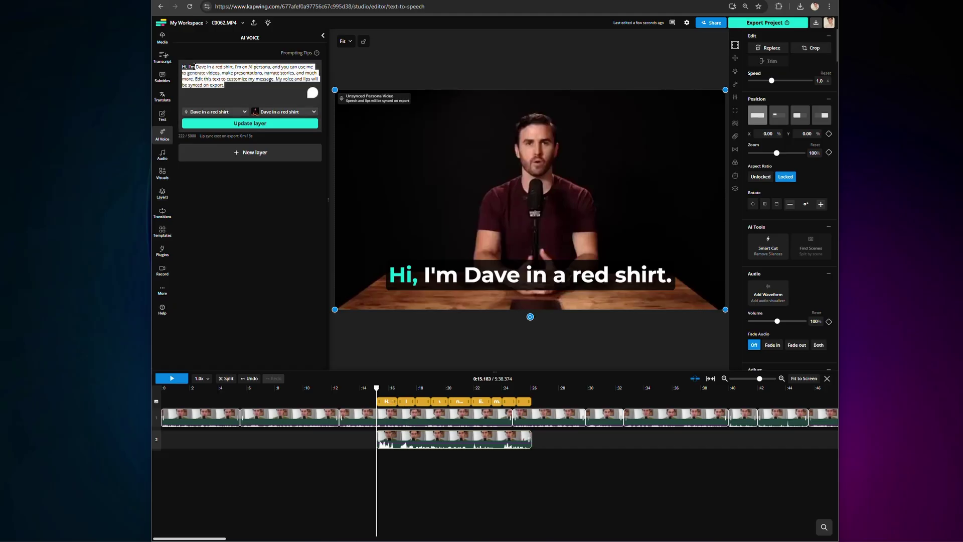
pyautogui.write('Hi')
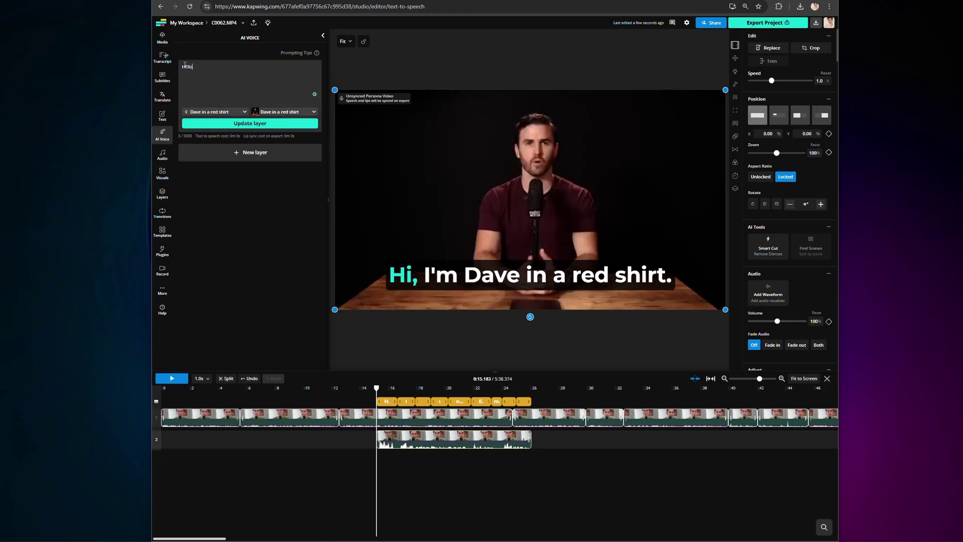
pyautogui.click(266, 125)
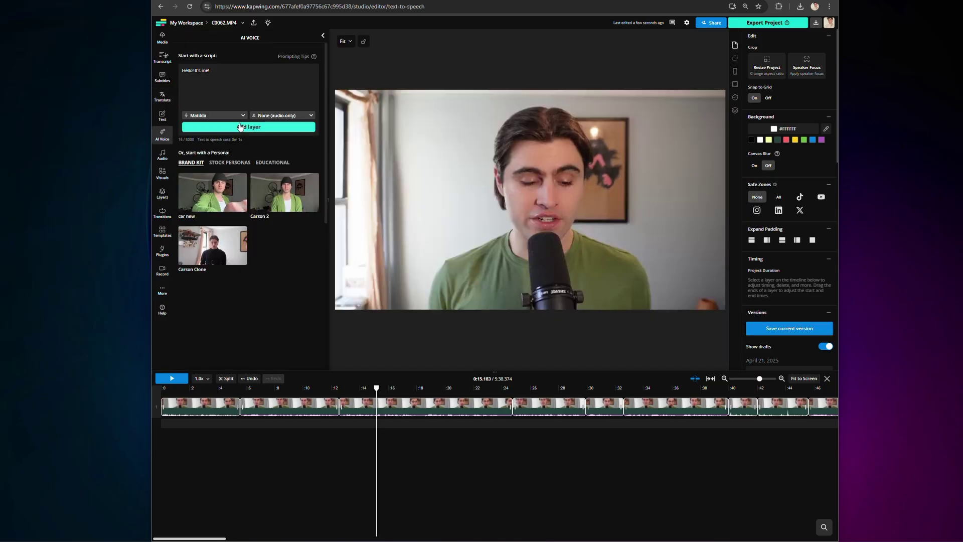
# Start a custom brand persona and choose its source video.
pyautogui.click(261, 117)
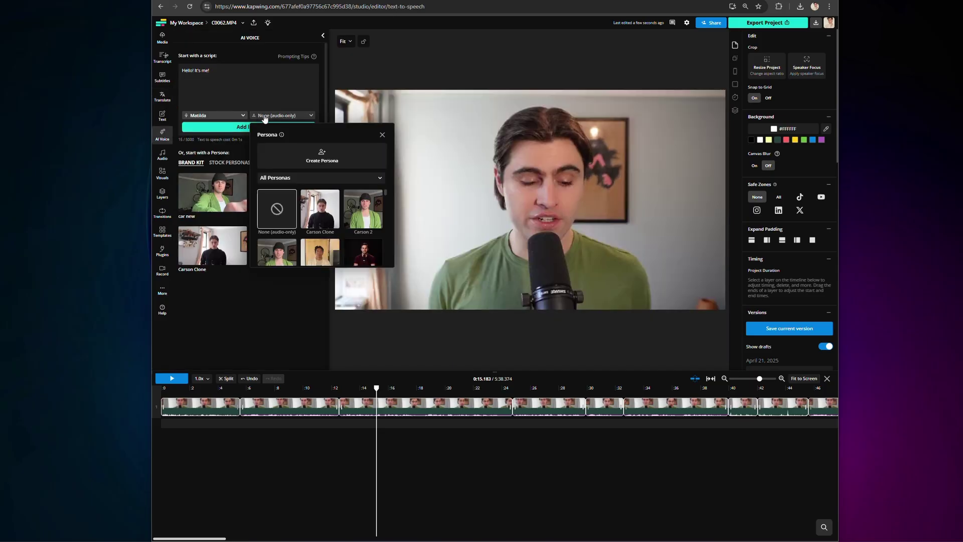
pyautogui.click(321, 153)
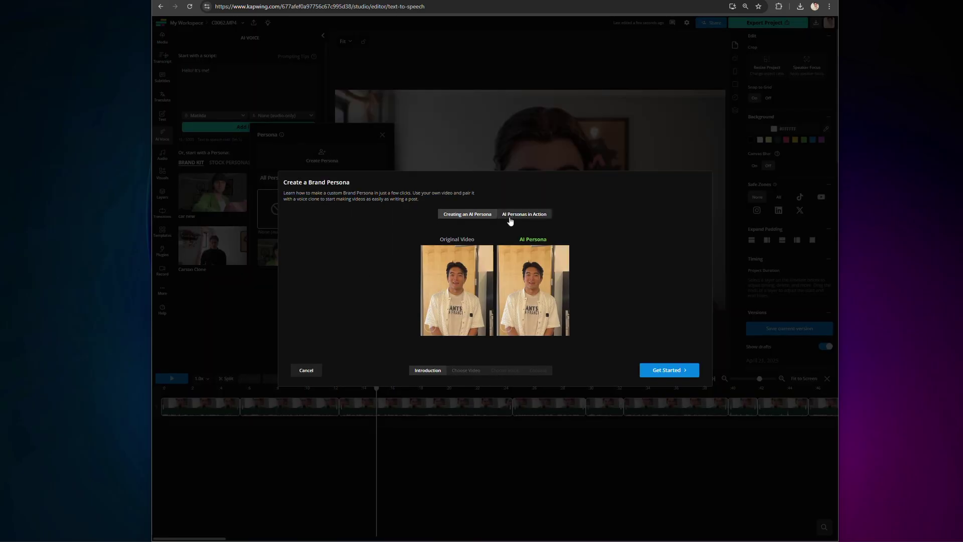
pyautogui.click(667, 369)
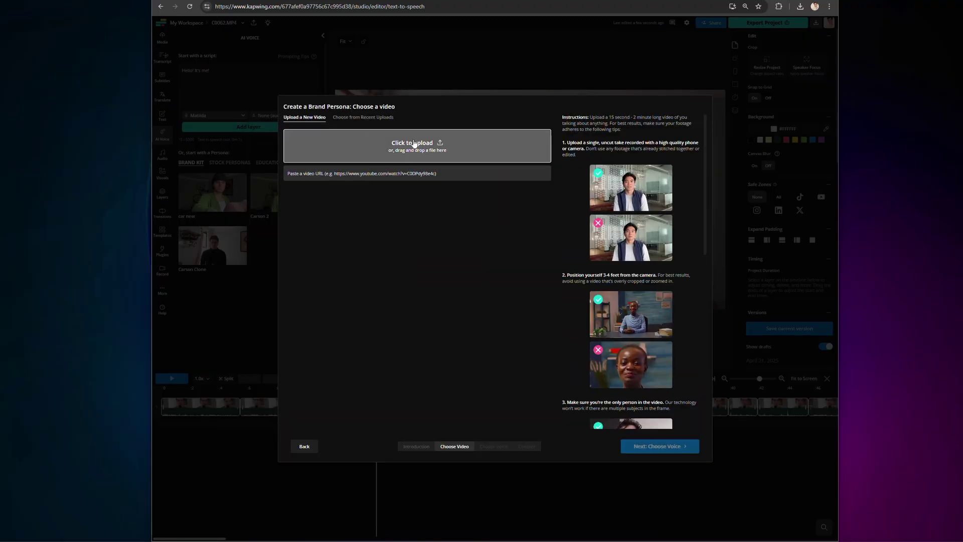
pyautogui.scroll(-6, 635, 243)
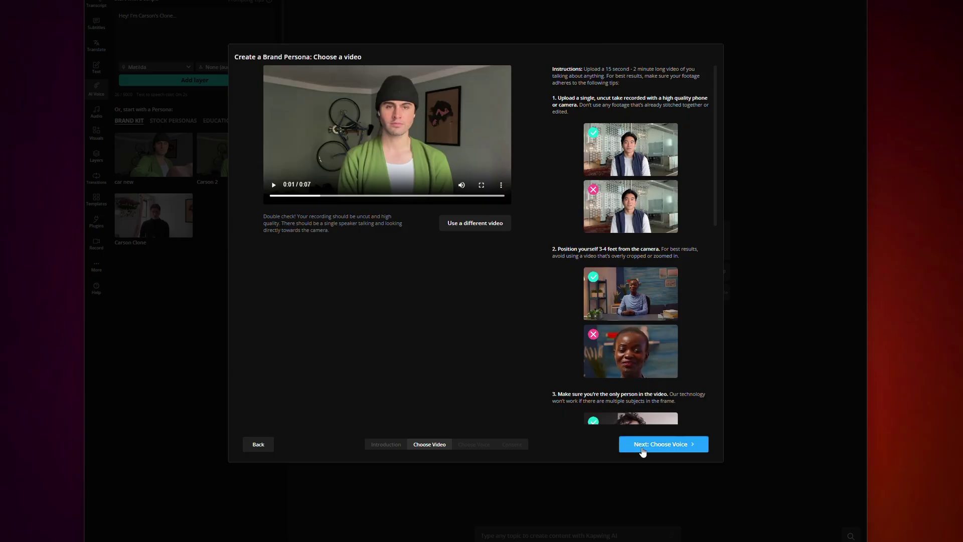
pyautogui.click(647, 444)
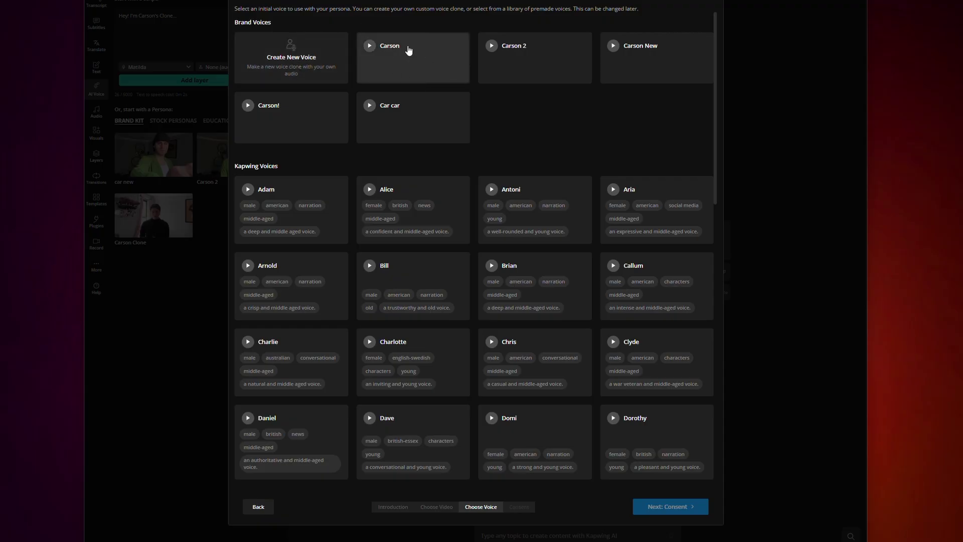
# Give the persona the custom brand voice, grant consent, and finish creating it.
pyautogui.click(391, 60)
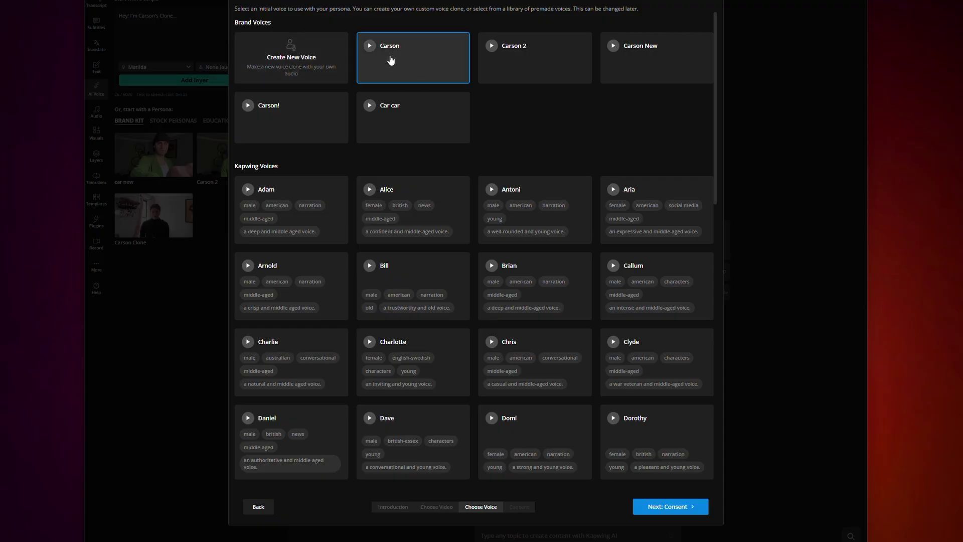
pyautogui.click(670, 507)
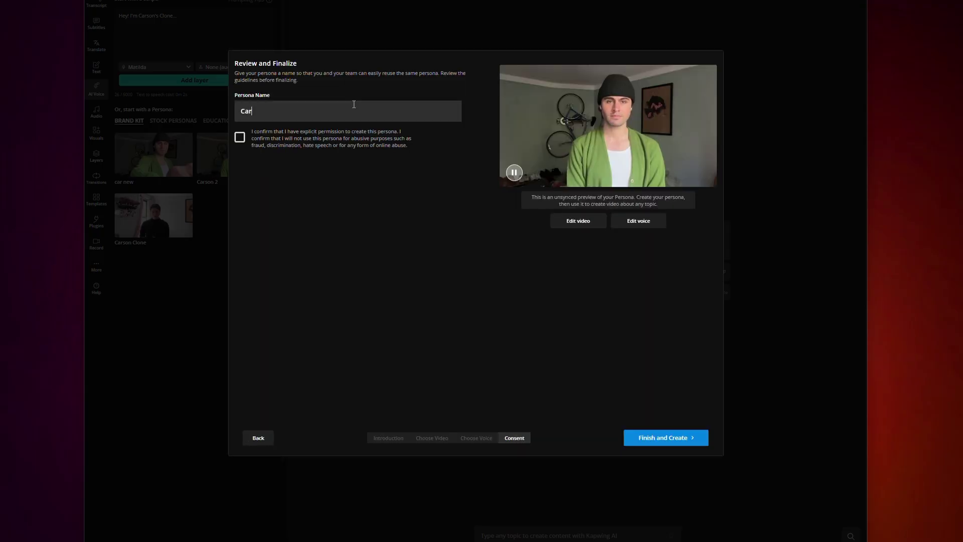
pyautogui.click(244, 139)
pyautogui.click(677, 439)
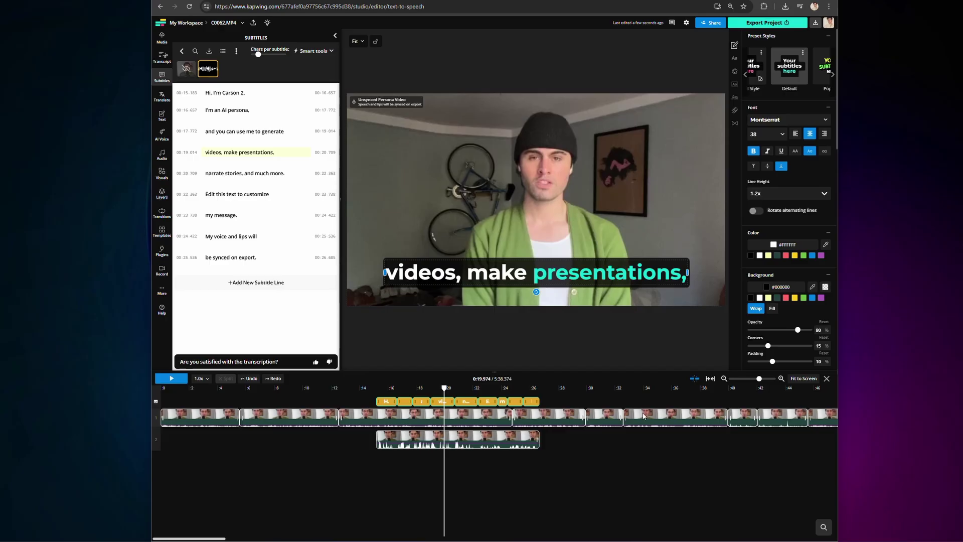
# Select the persona video layer and drag its top-left corner outward to enlarge it.
pyautogui.click(565, 191)
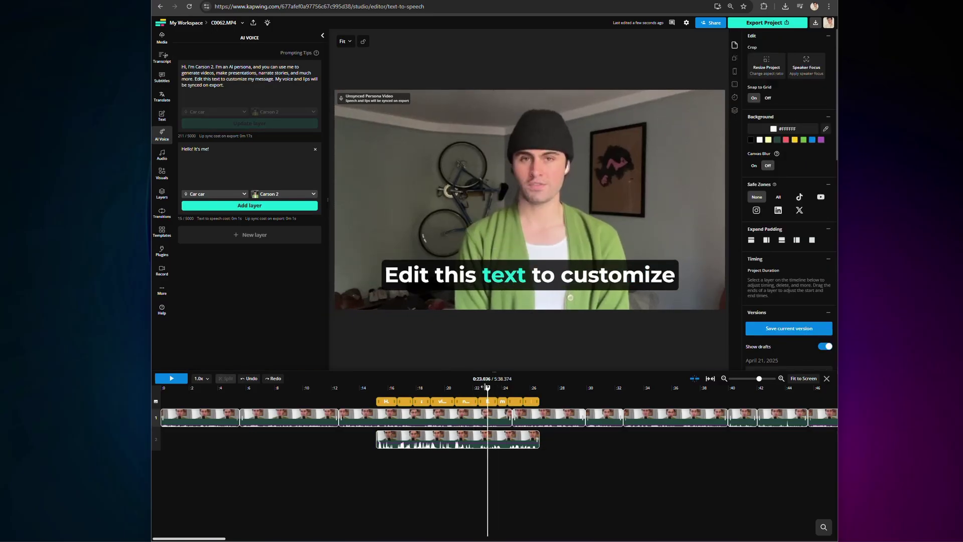
pyautogui.click(430, 440)
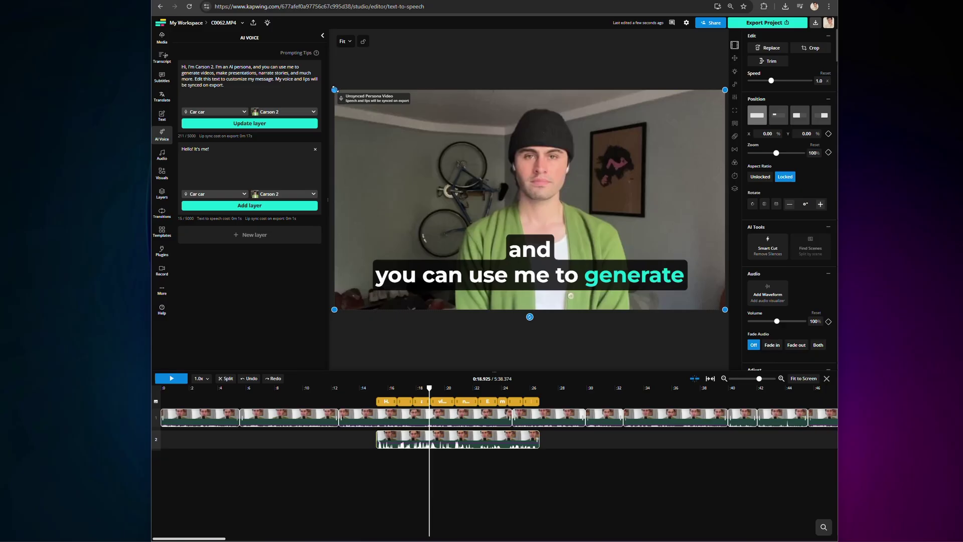
pyautogui.moveTo(335, 89); pyautogui.dragTo(289, 61)
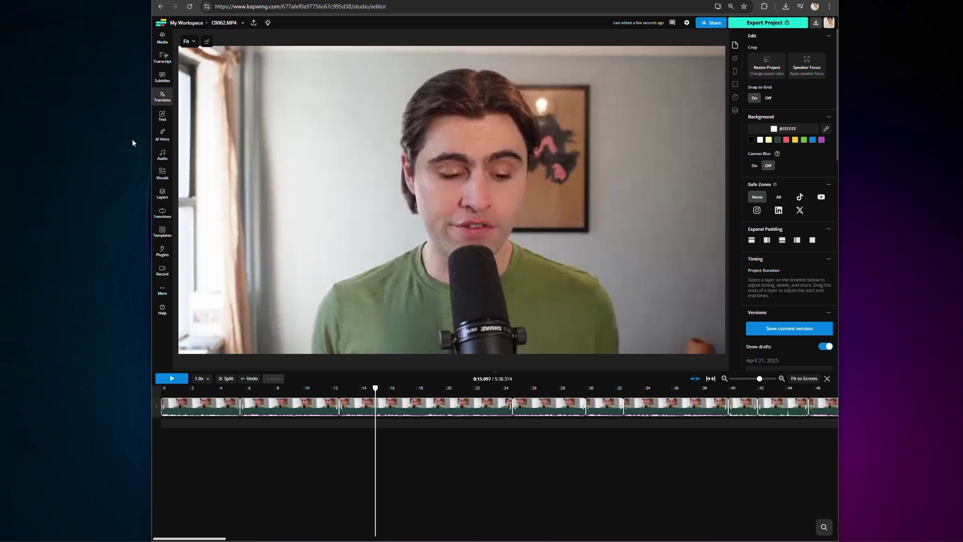
# Show Smart B-Roll image suggestions in the Visuals Images tab.
pyautogui.click(159, 179)
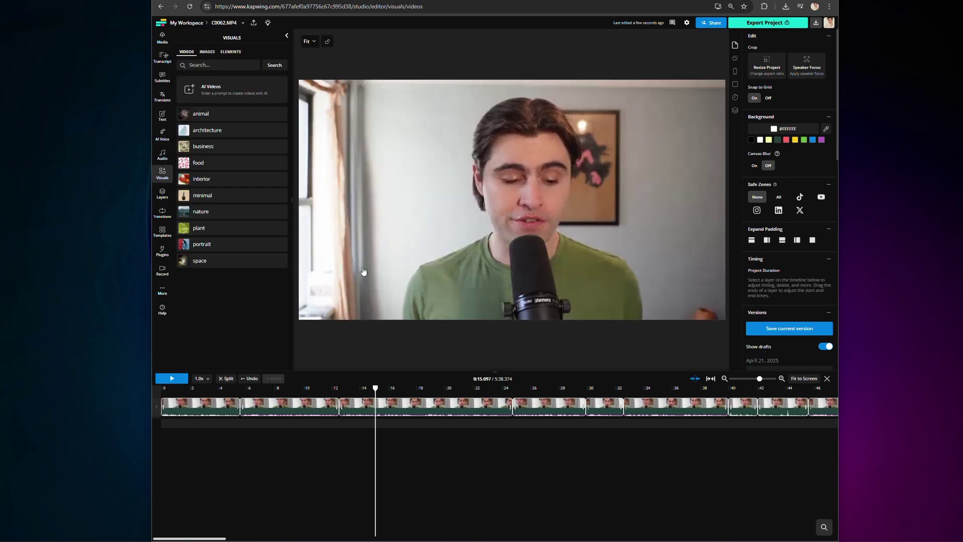
pyautogui.click(207, 52)
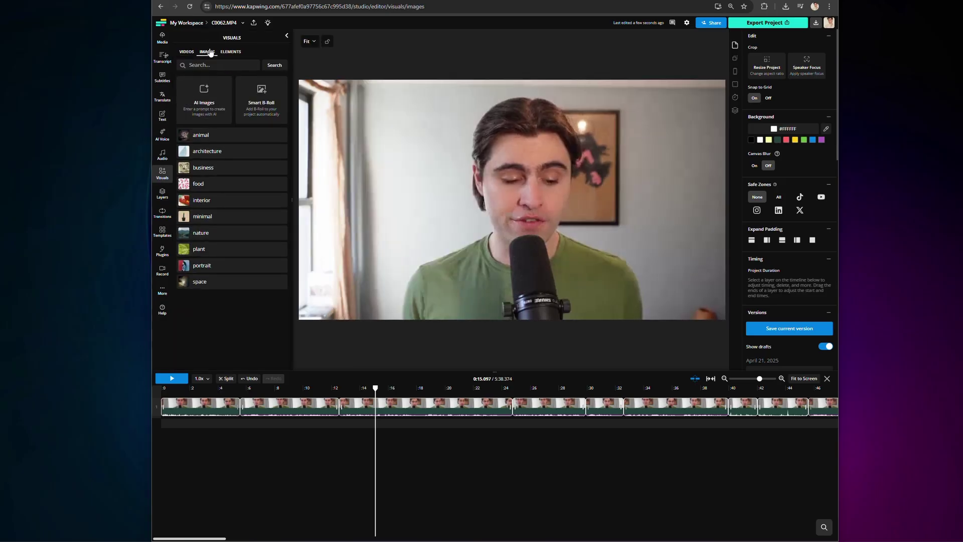
pyautogui.click(256, 104)
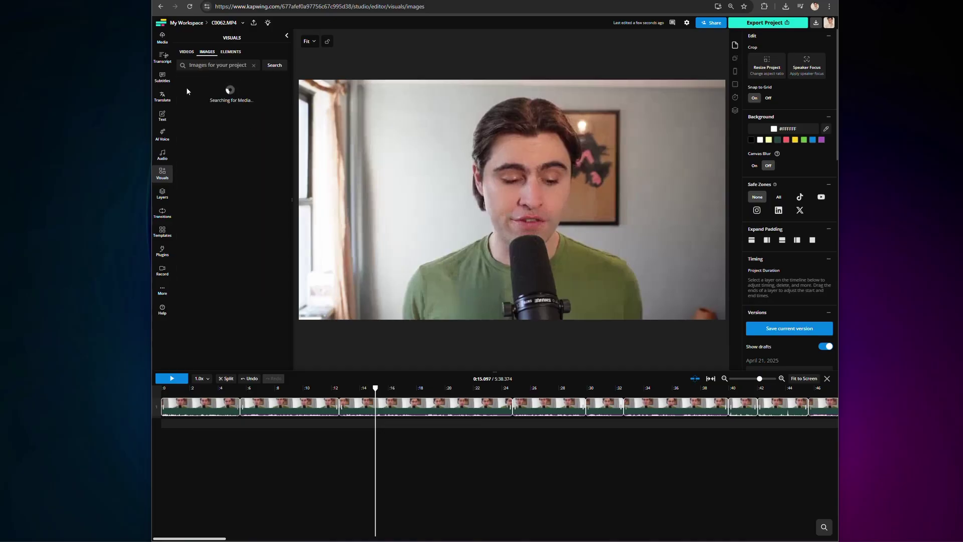
pyautogui.scroll(-5, 221, 220)
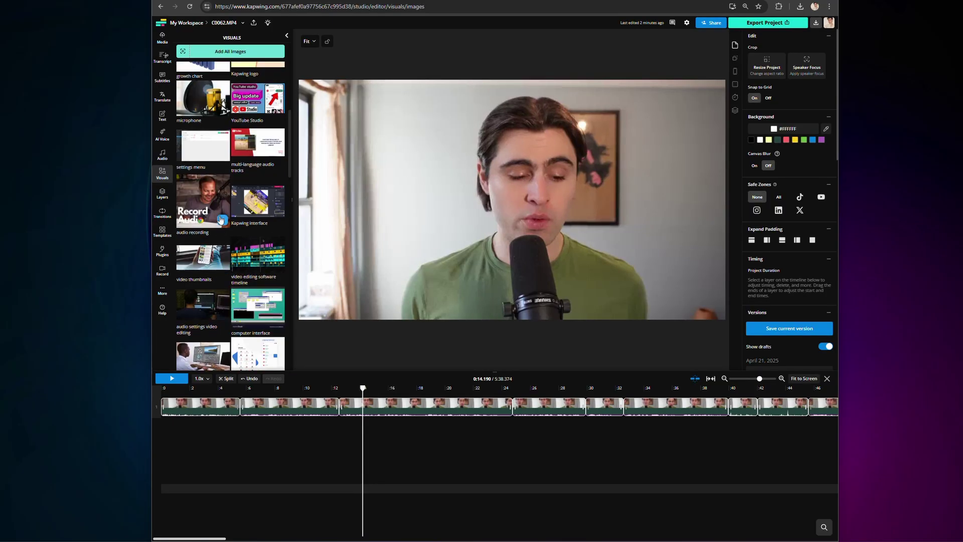
pyautogui.scroll(5, 220, 220)
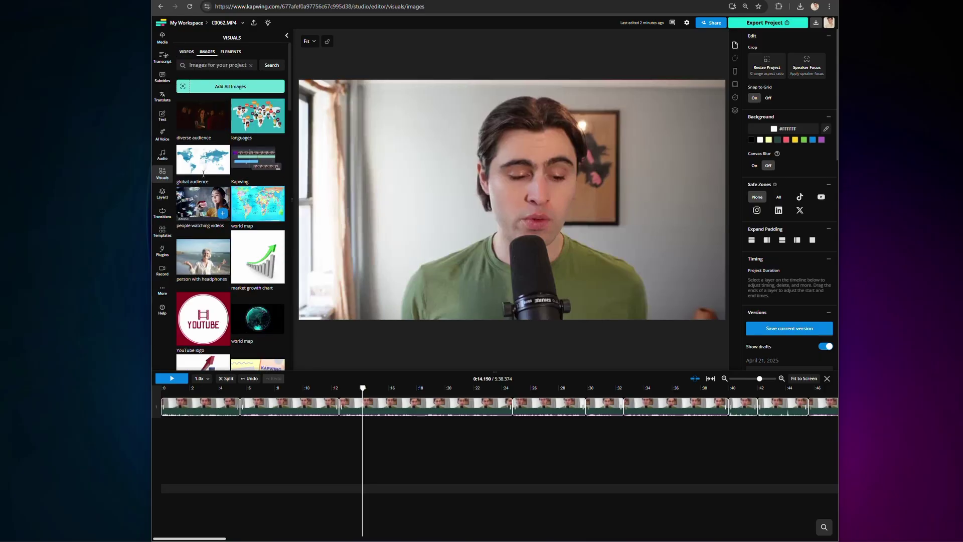
# Insert the diverse-audience and languages images, then add all suggested B-roll images.
pyautogui.click(222, 125)
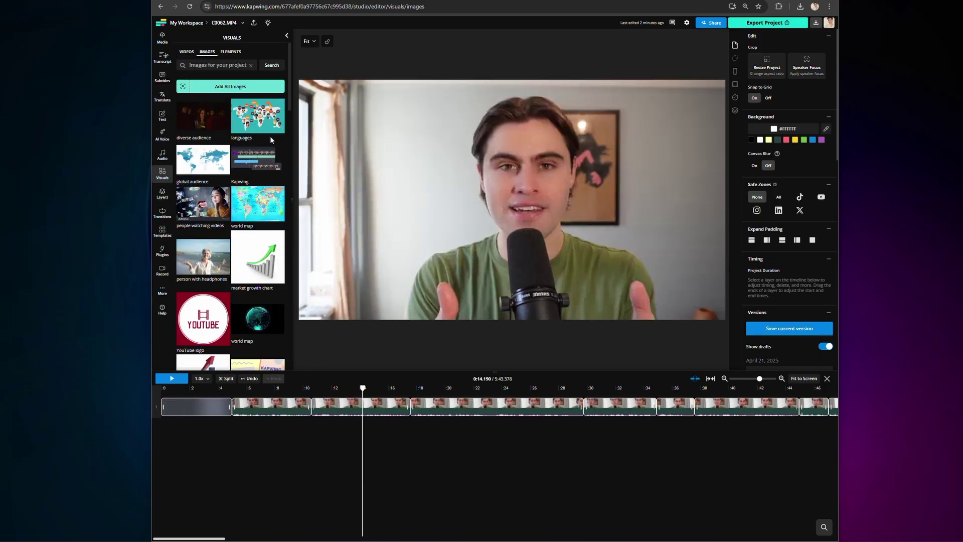
pyautogui.click(277, 126)
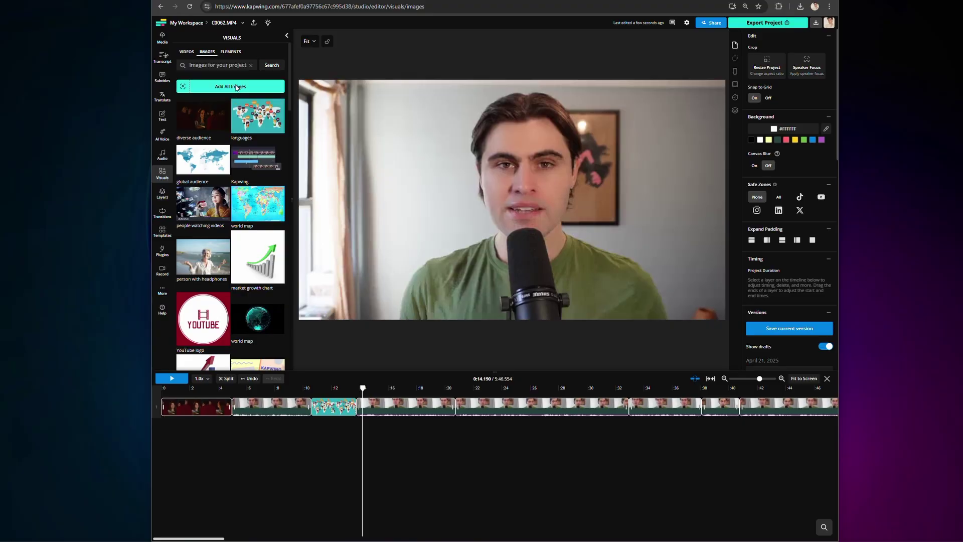
pyautogui.click(236, 88)
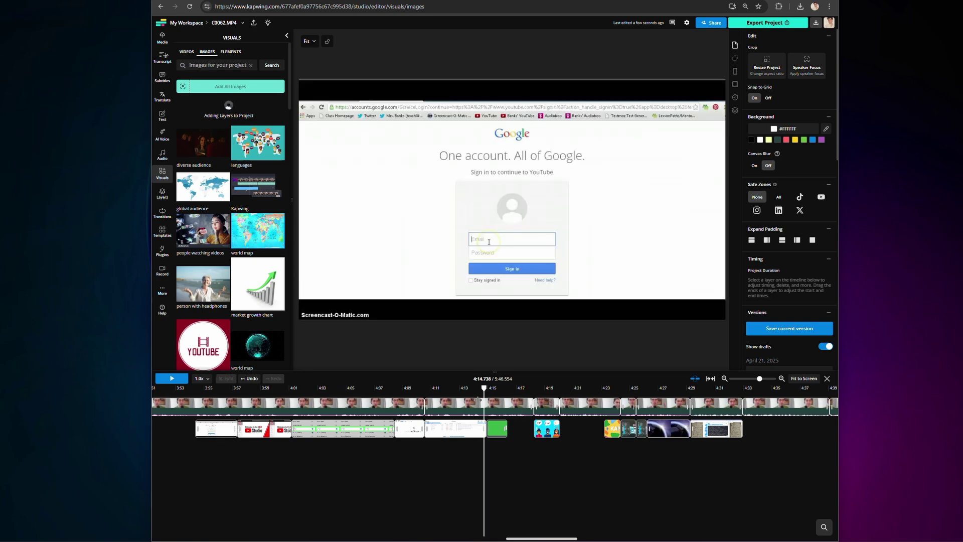
pyautogui.click(498, 430)
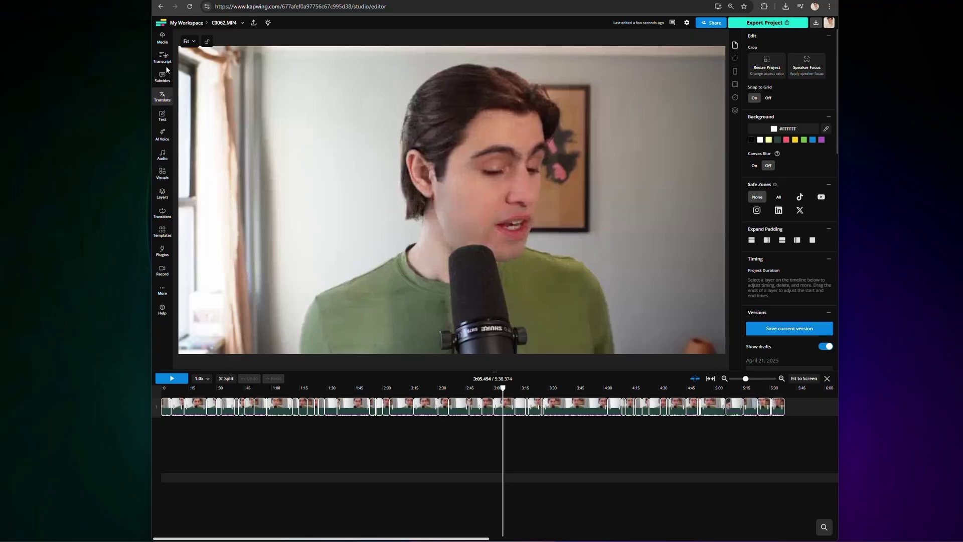
# Auto-generate subtitles for C0062.MP4 with the translation language set to English.
pyautogui.click(160, 77)
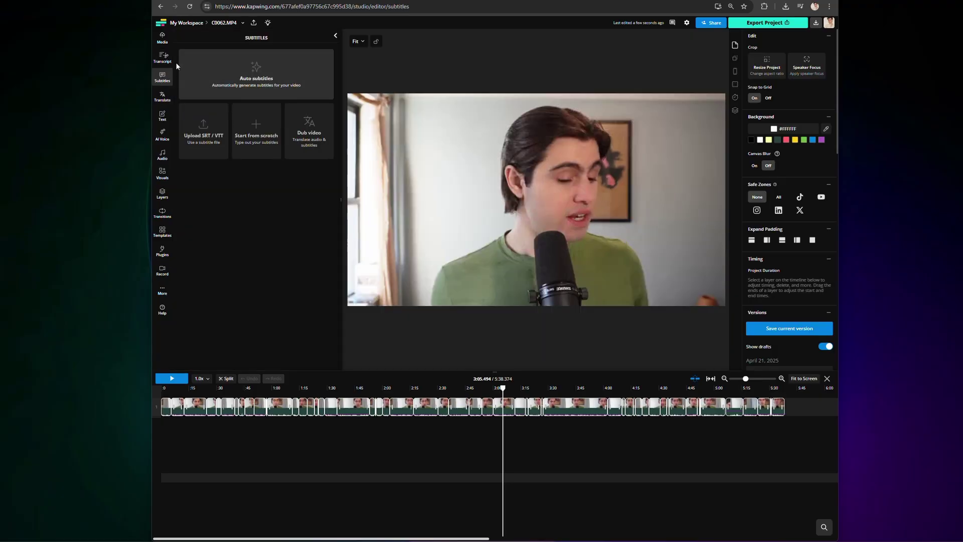
pyautogui.click(286, 67)
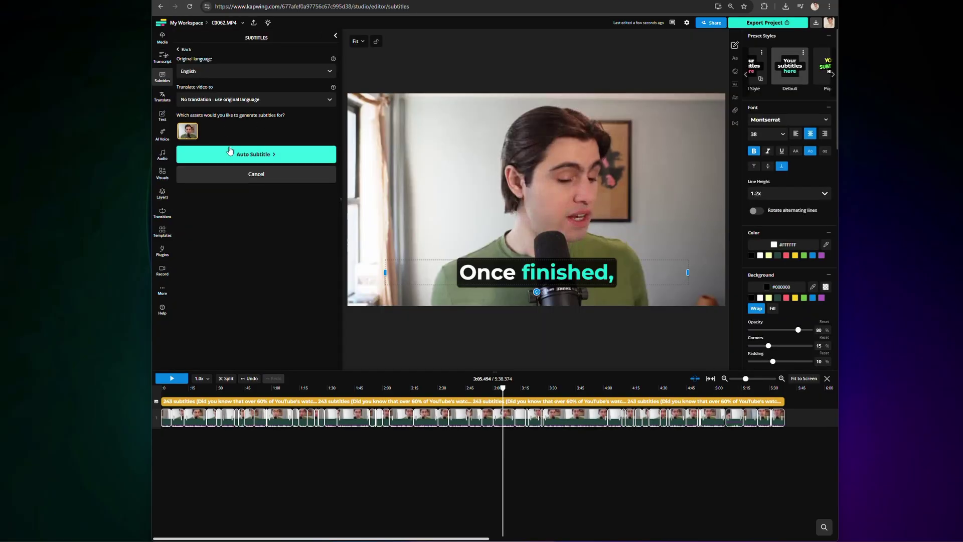
pyautogui.click(244, 104)
pyautogui.click(232, 130)
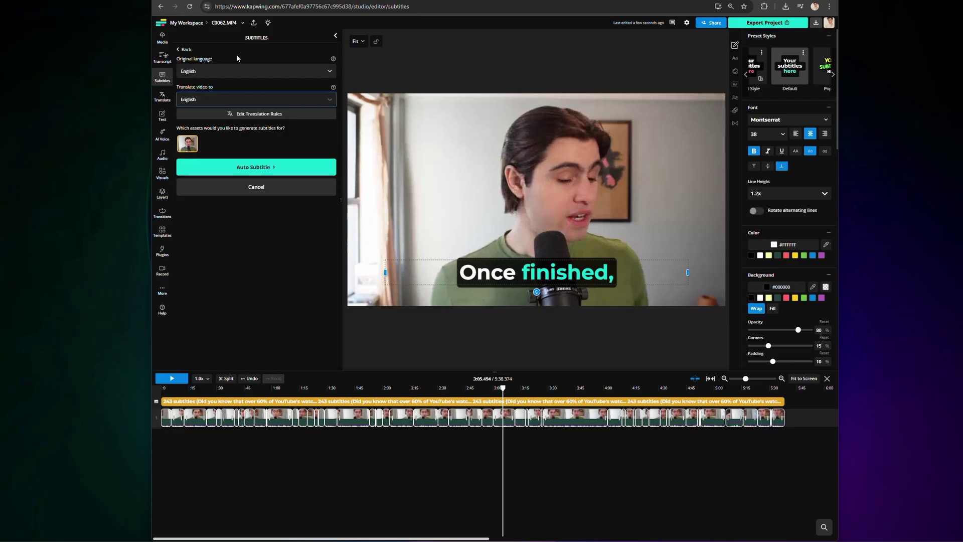
pyautogui.click(260, 169)
# Lower the characters-per-subtitle slider so the captions split into 193 short single lines.
pyautogui.scroll(3, 277, 225)
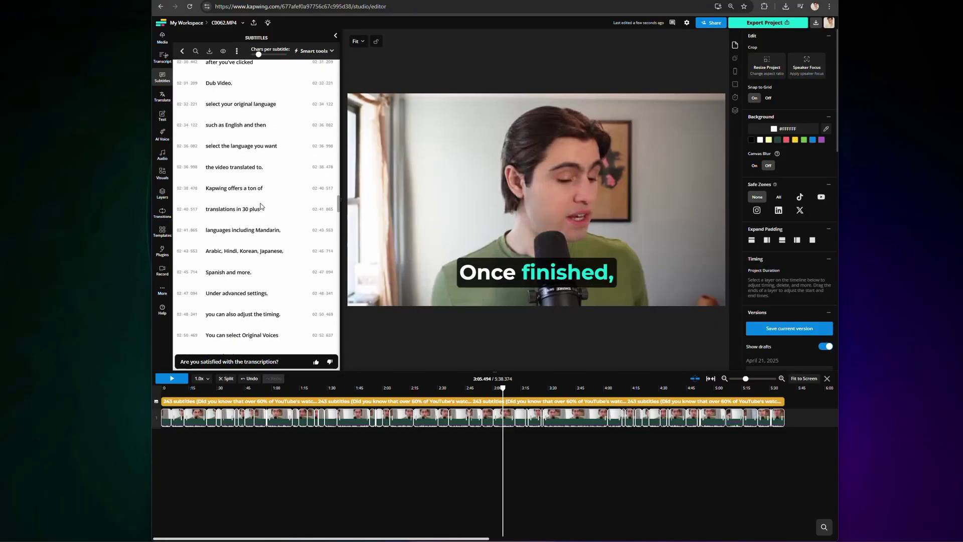
pyautogui.scroll(10, 260, 205)
pyautogui.click(248, 89)
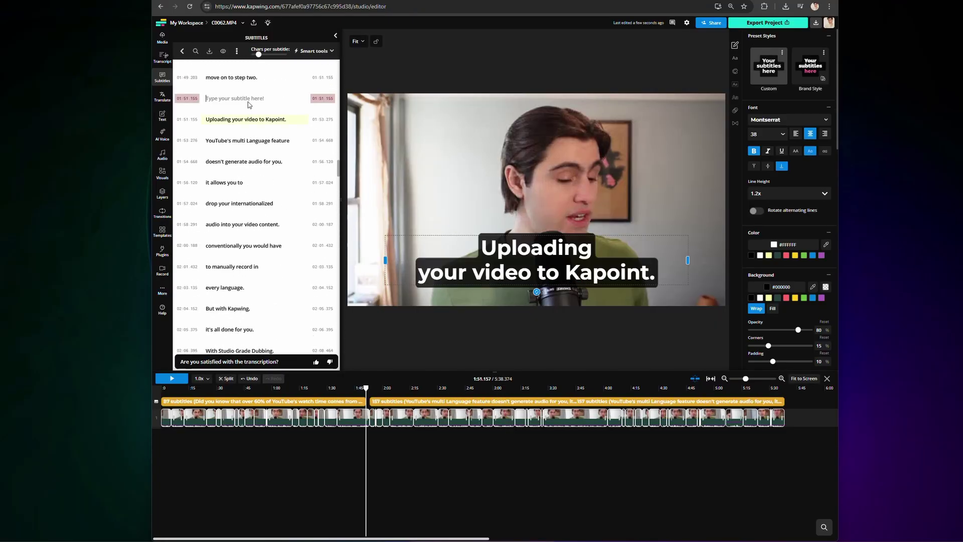
pyautogui.scroll(-5, 258, 214)
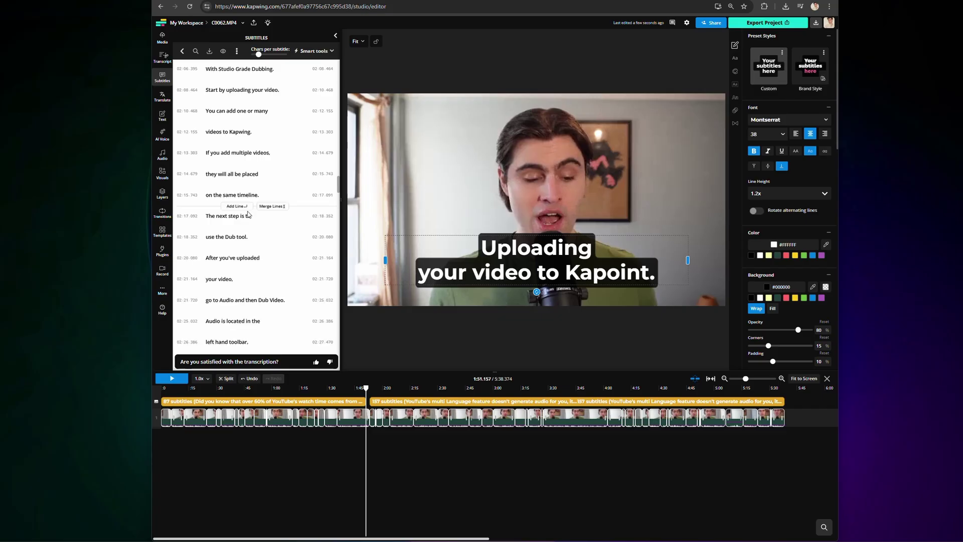
pyautogui.scroll(-6, 247, 214)
pyautogui.scroll(8, 299, 103)
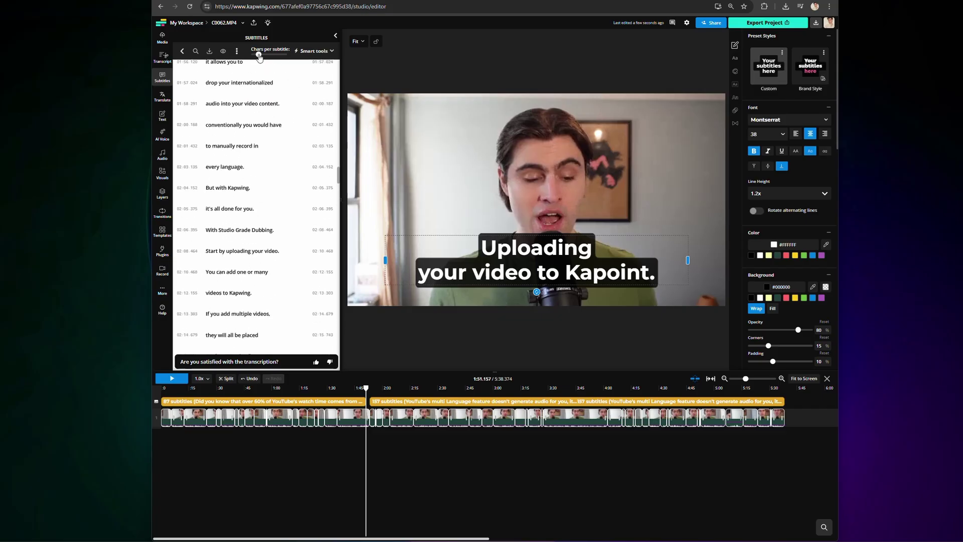
pyautogui.moveTo(258, 54); pyautogui.dragTo(274, 55)
pyautogui.click(239, 129)
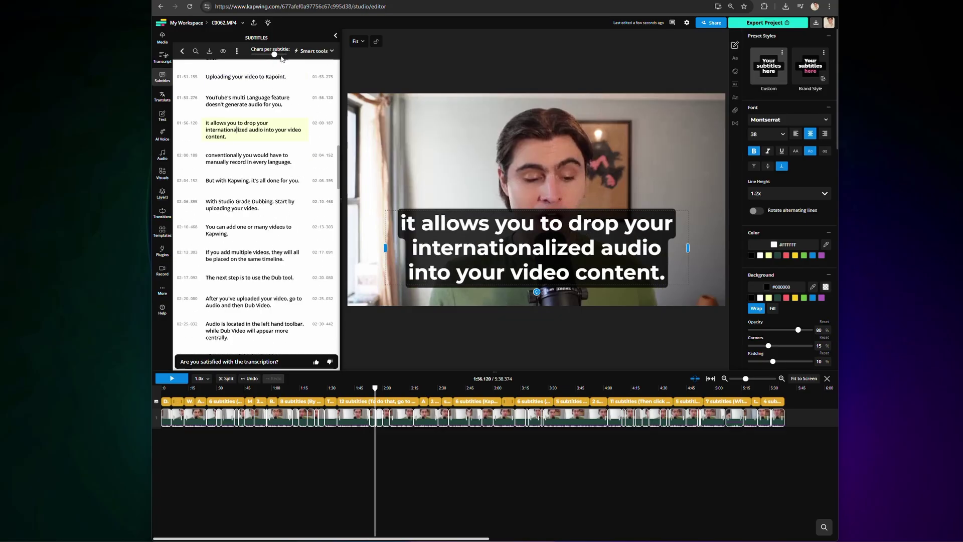
pyautogui.moveTo(267, 57); pyautogui.dragTo(259, 56)
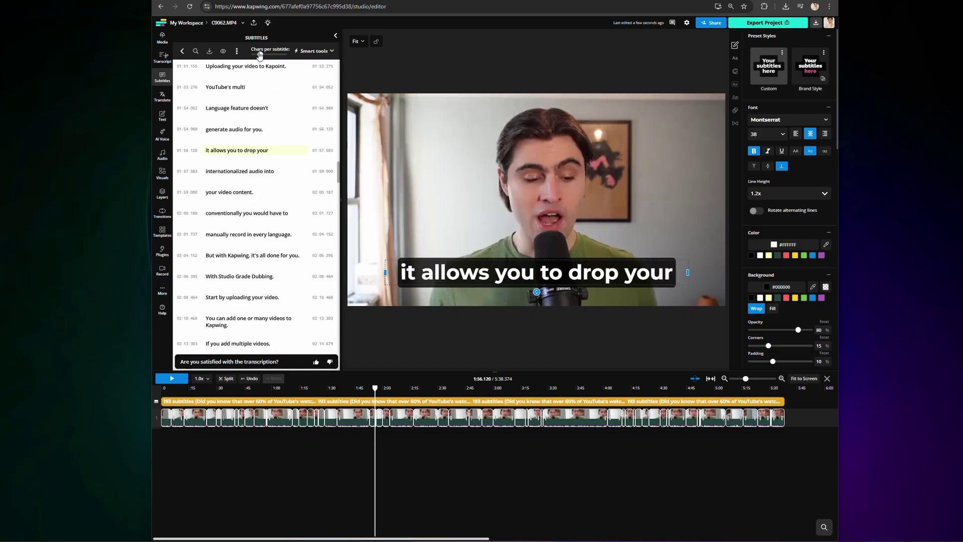
pyautogui.scroll(20, 256, 190)
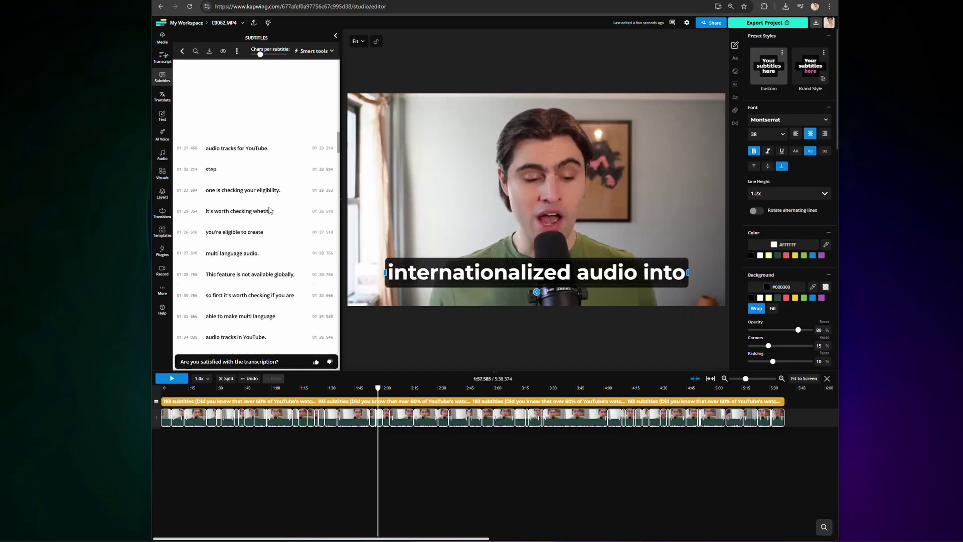
pyautogui.scroll(7, 275, 200)
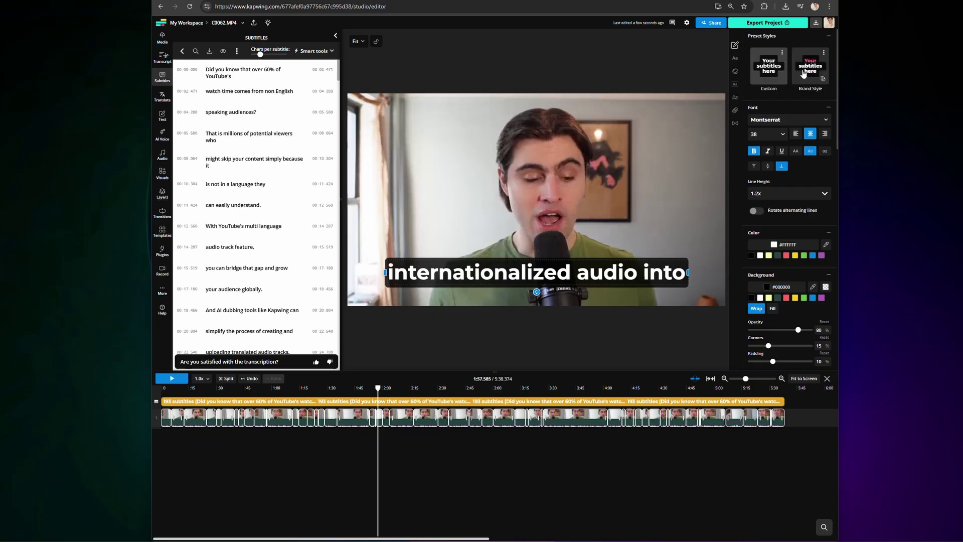
# Style subtitles with Brand Style (Raleway-Black), a Pop transition and Custom word-highlight animation.
pyautogui.click(775, 72)
pyautogui.click(802, 74)
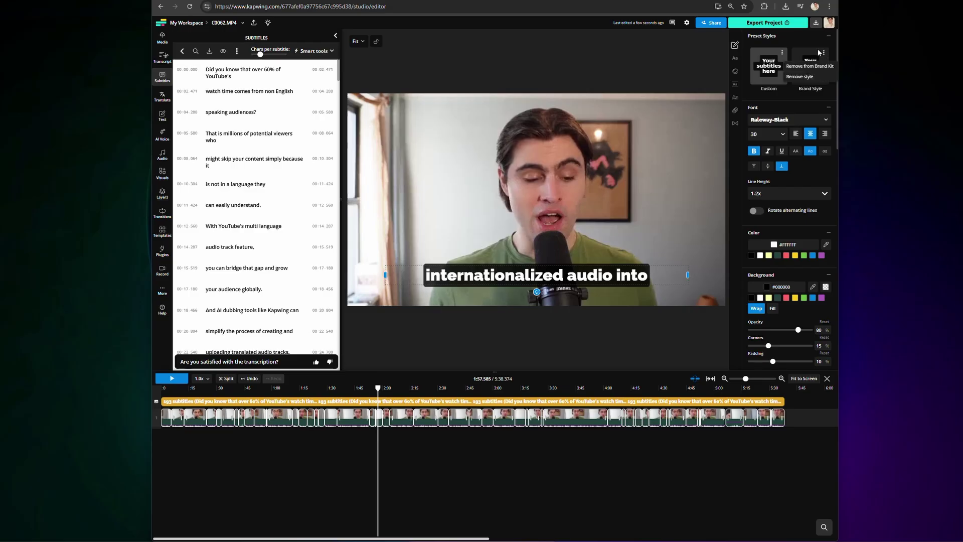
pyautogui.scroll(-15, 802, 75)
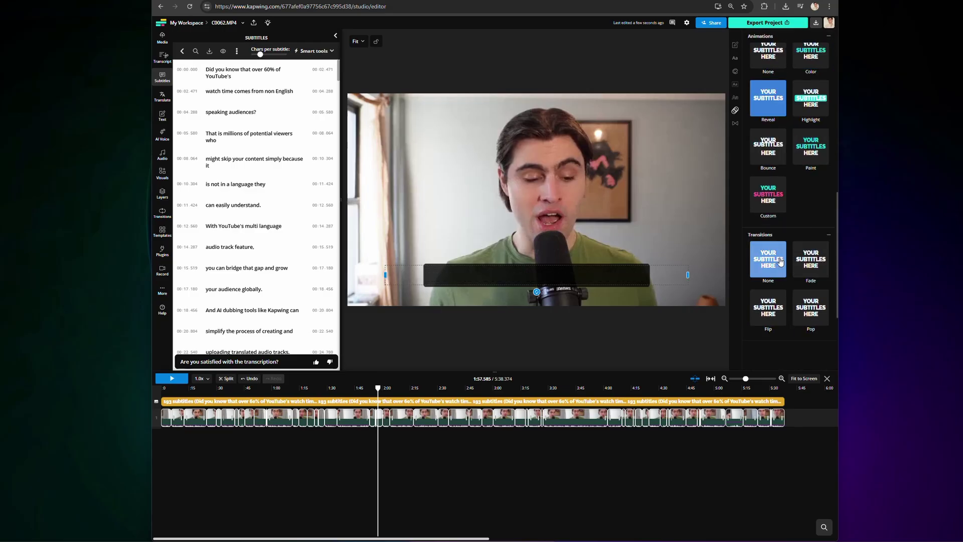
pyautogui.click(805, 263)
pyautogui.click(807, 314)
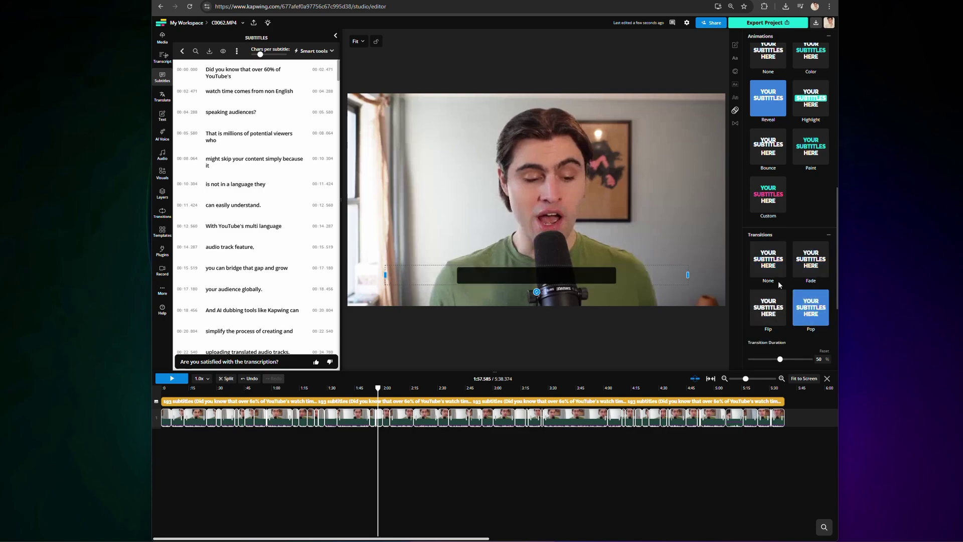
pyautogui.click(780, 203)
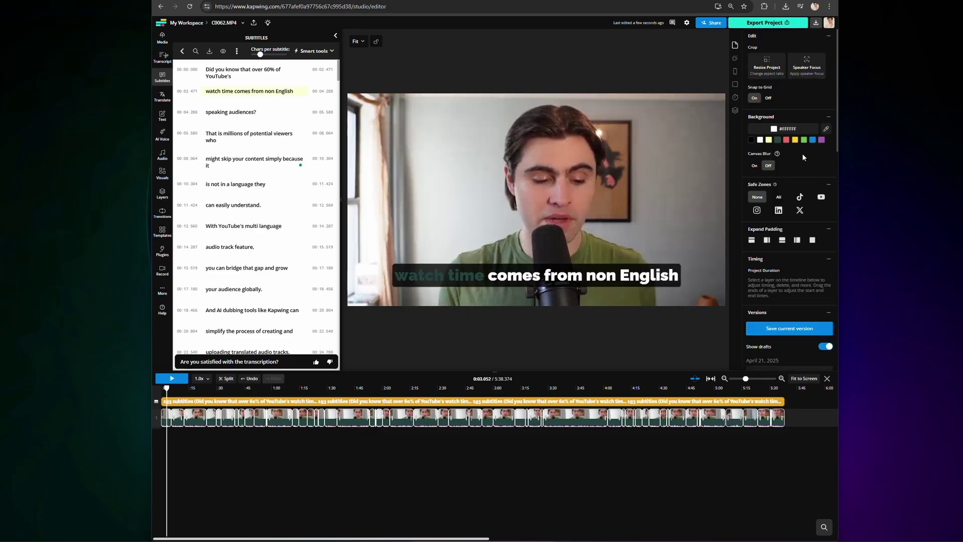
pyautogui.click(650, 275)
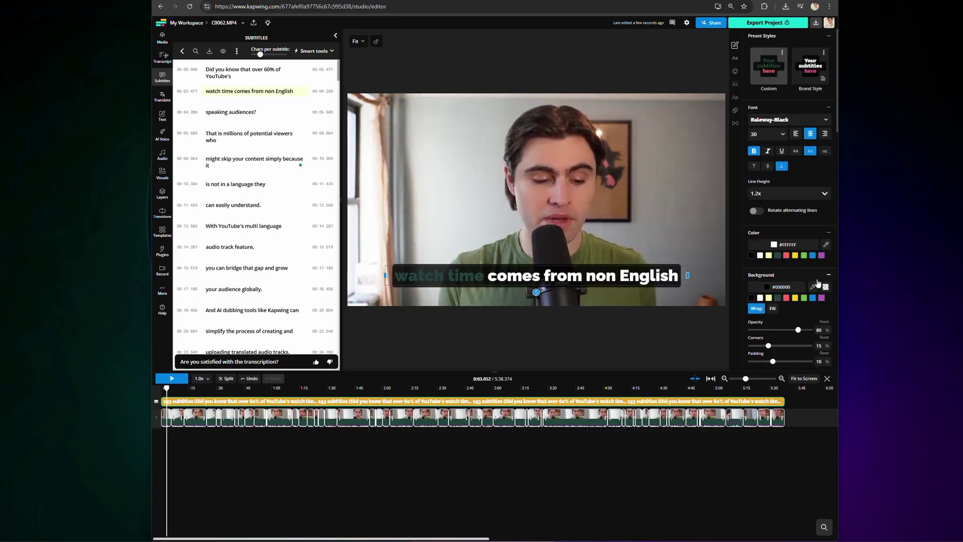
pyautogui.scroll(-5, 816, 282)
# Preview the word-by-word subtitle animation playing over the clip, then deselect the subtitles.
pyautogui.scroll(-5, 758, 94)
pyautogui.press('space')
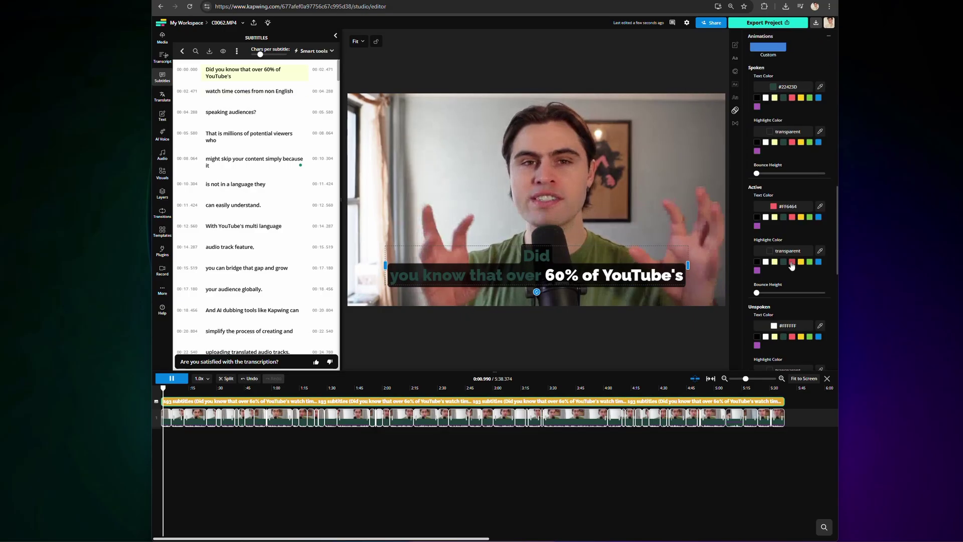
pyautogui.click(673, 81)
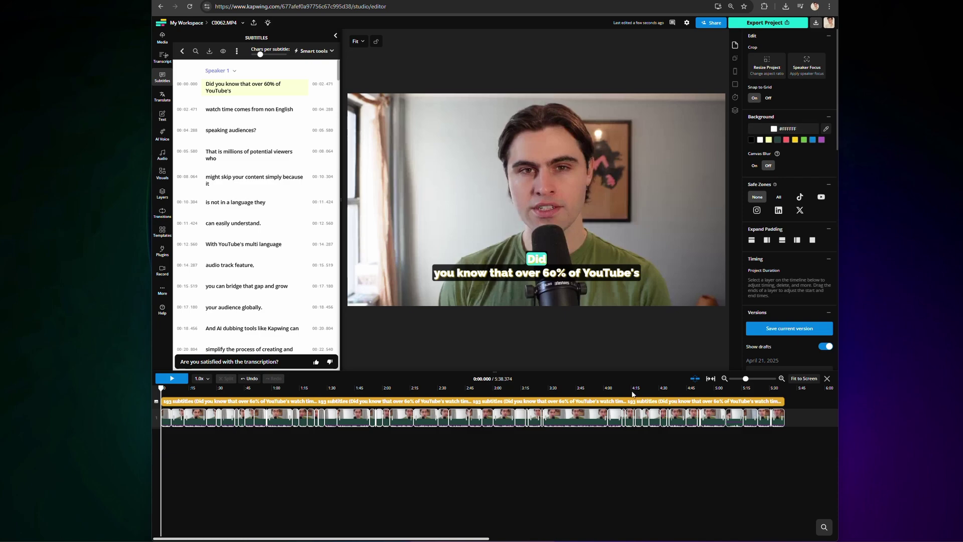
# Check the All Speakers options on the subtitle layer and apply the Brand Style preset.
pyautogui.click(593, 403)
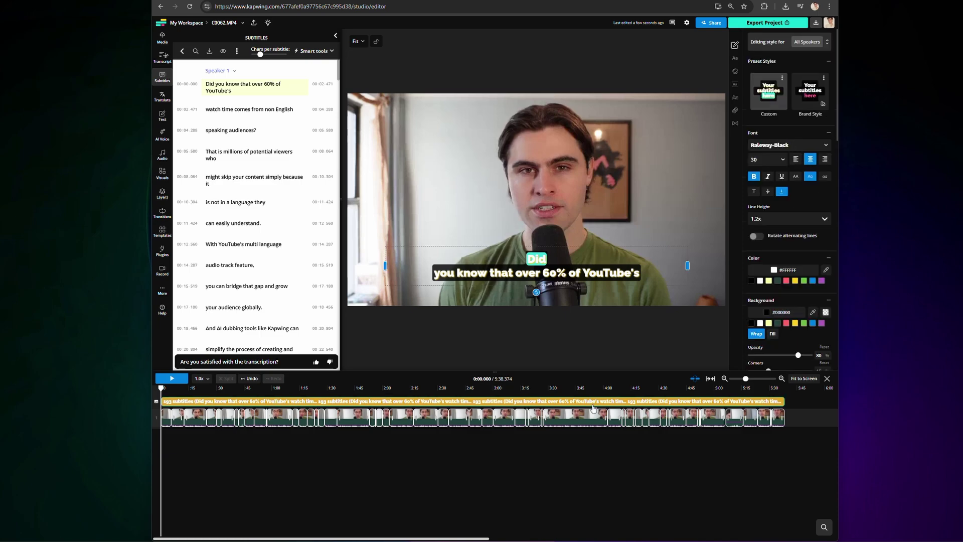
pyautogui.click(805, 42)
pyautogui.click(780, 61)
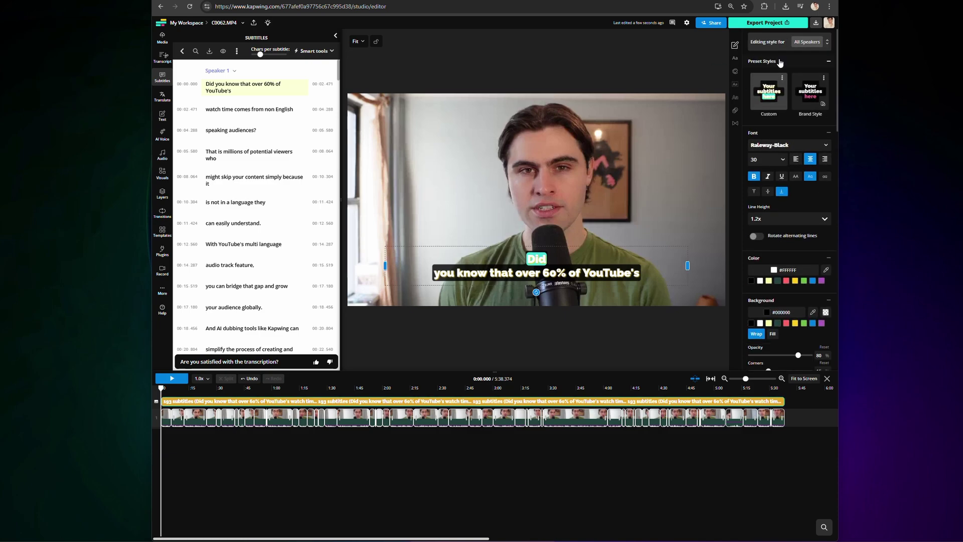
pyautogui.click(808, 45)
pyautogui.click(806, 63)
pyautogui.click(819, 44)
pyautogui.click(813, 64)
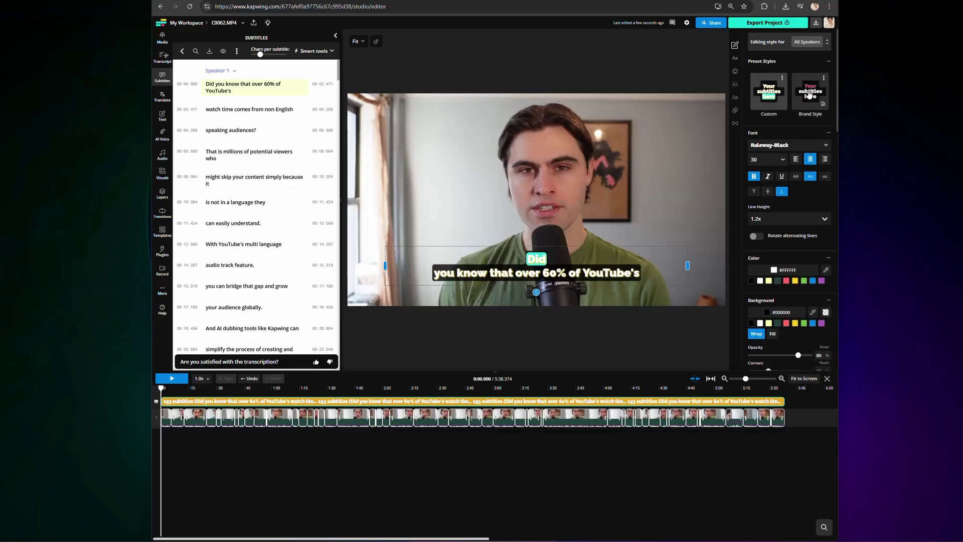
pyautogui.click(823, 97)
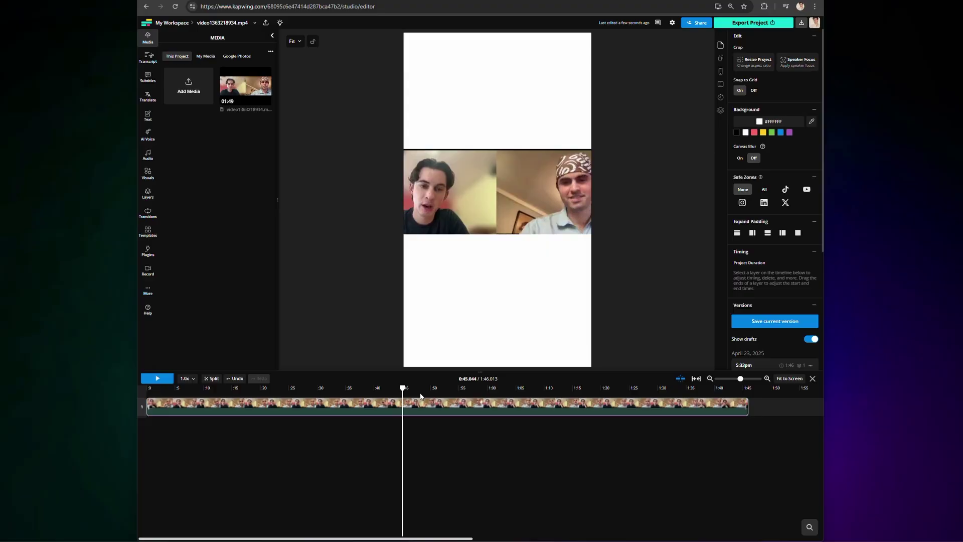
# Apply Speaker Focus with a Vertical (9:16) canvas size to video1363218934.mp4.
pyautogui.click(473, 400)
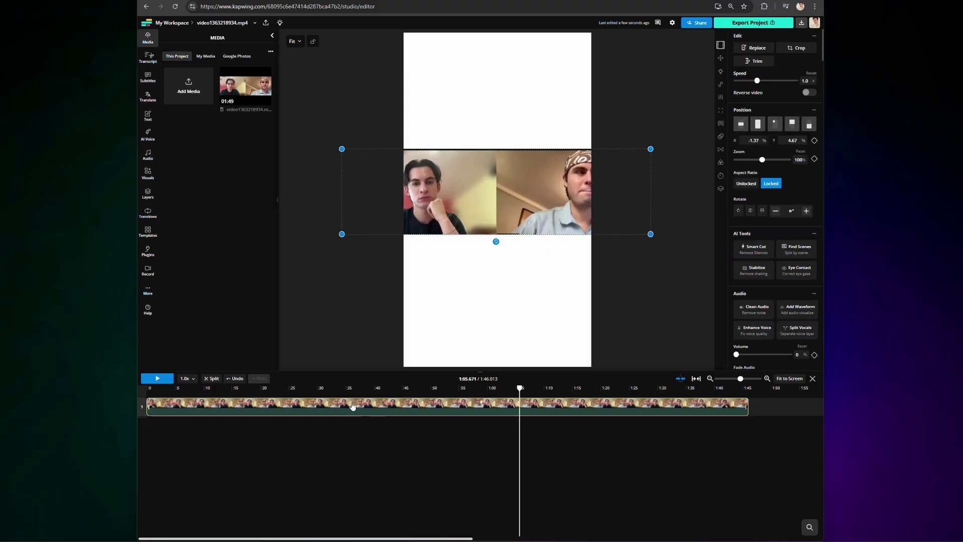
pyautogui.press('Left')
pyautogui.press('Left')
pyautogui.press('Left')
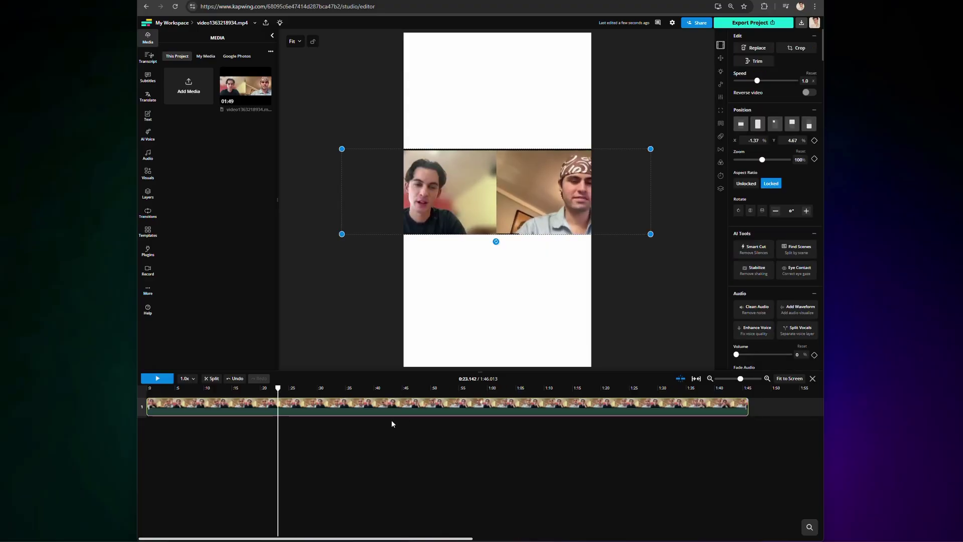
pyautogui.click(389, 432)
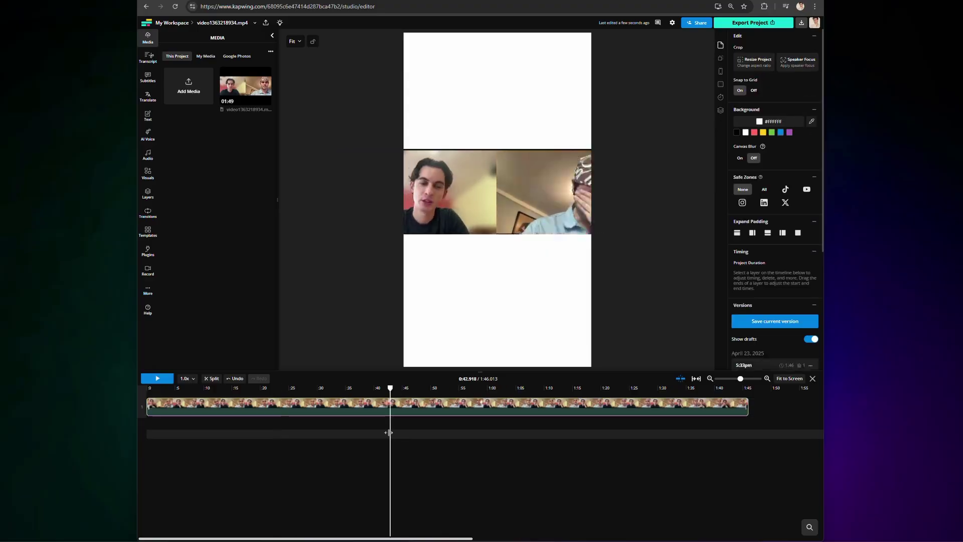
pyautogui.click(786, 71)
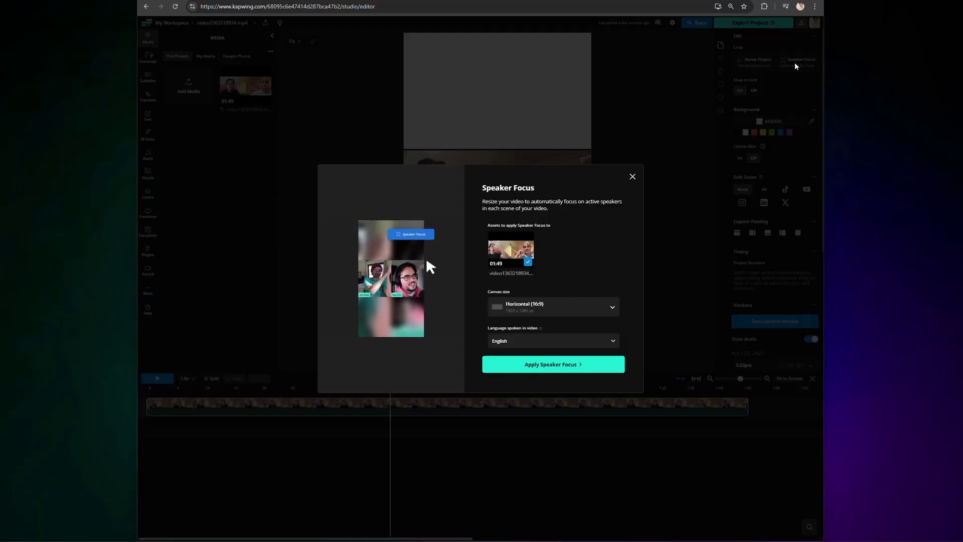
pyautogui.click(530, 305)
pyautogui.click(531, 365)
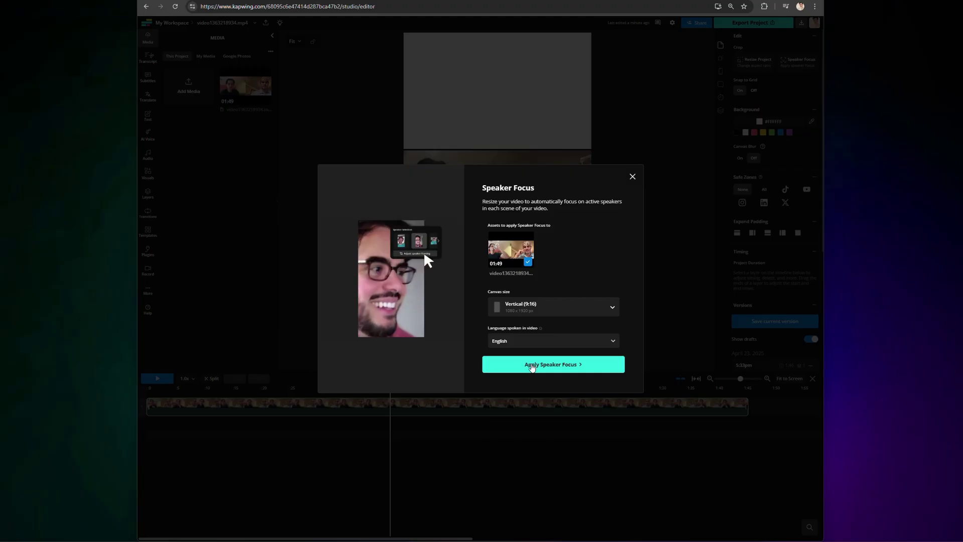
pyautogui.click(507, 308)
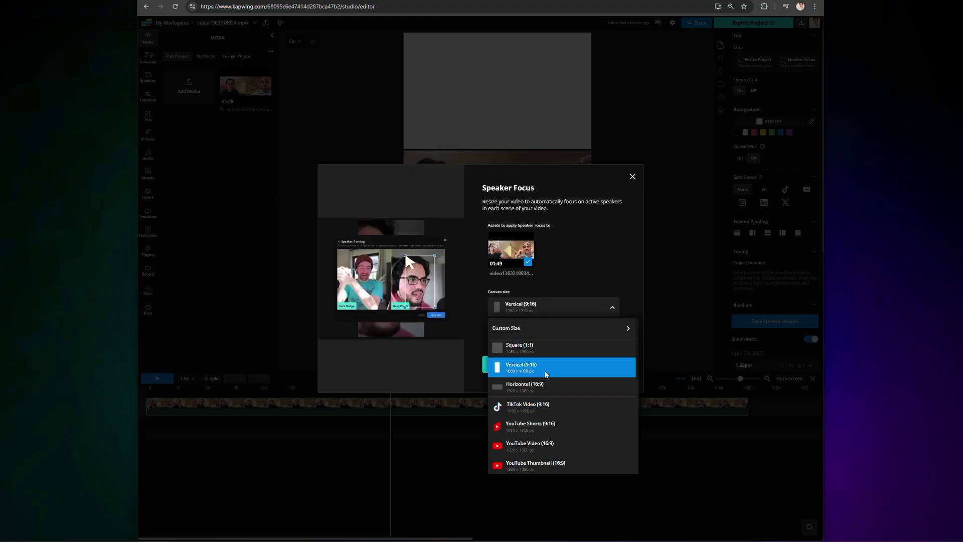
pyautogui.click(568, 286)
pyautogui.click(550, 366)
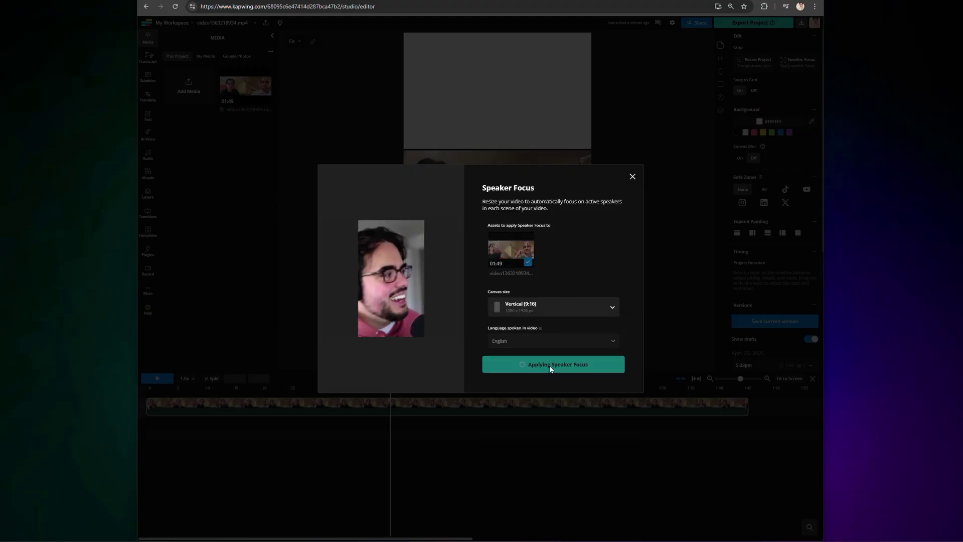
# Enlarge and recentre the left speaker's face framing box.
pyautogui.click(385, 340)
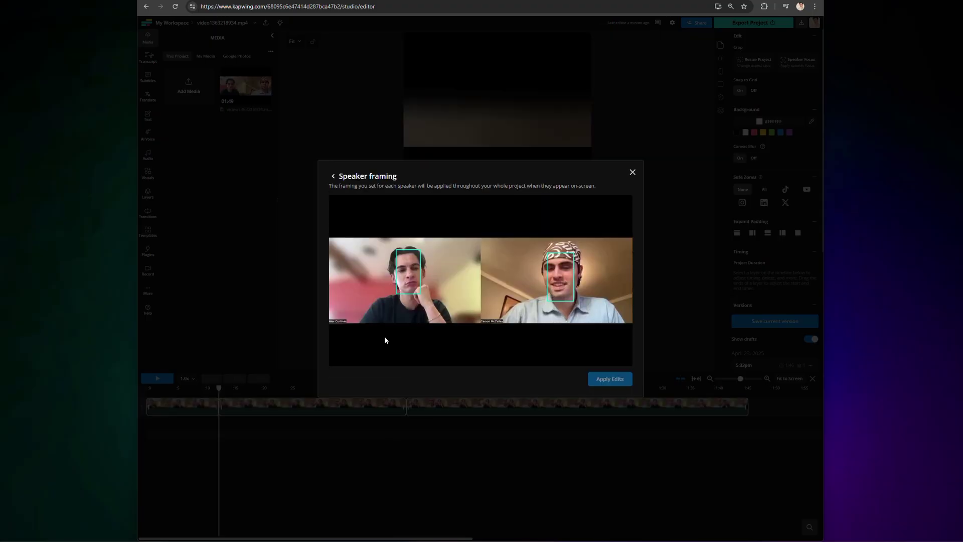
pyautogui.click(413, 283)
pyautogui.moveTo(416, 295)
pyautogui.mouseDown()
pyautogui.moveTo(444, 343)
pyautogui.moveTo(425, 295)
pyautogui.mouseUp()
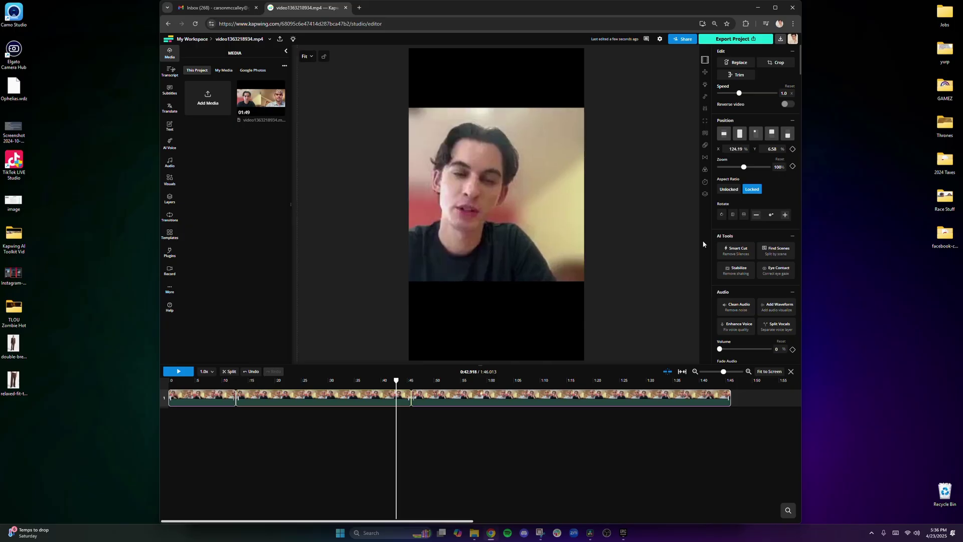
# Play back the reframed vertical 9:16 two-speaker video.
pyautogui.press('space')
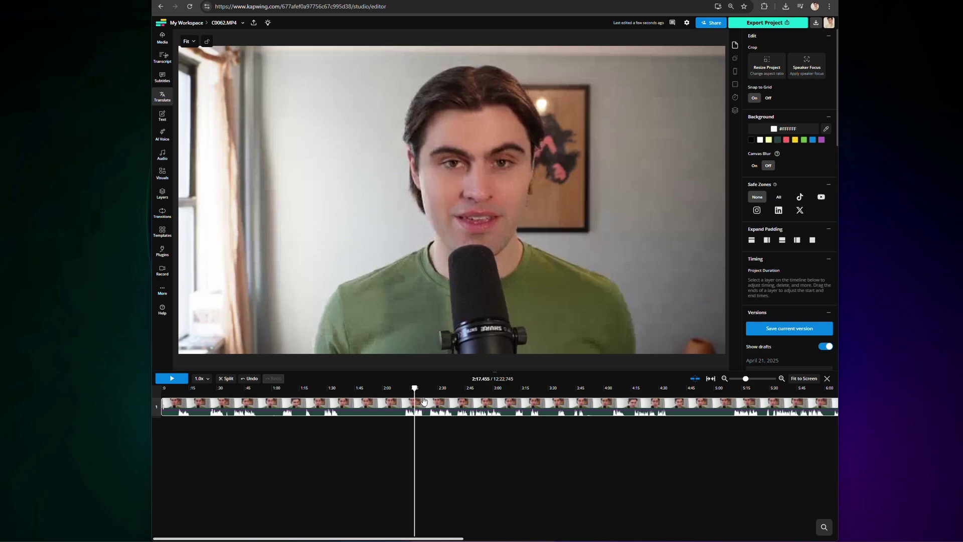
# Run Smart Cut on C0062.MP4 to remove silences, shortening it to about 6:13.
pyautogui.click(429, 405)
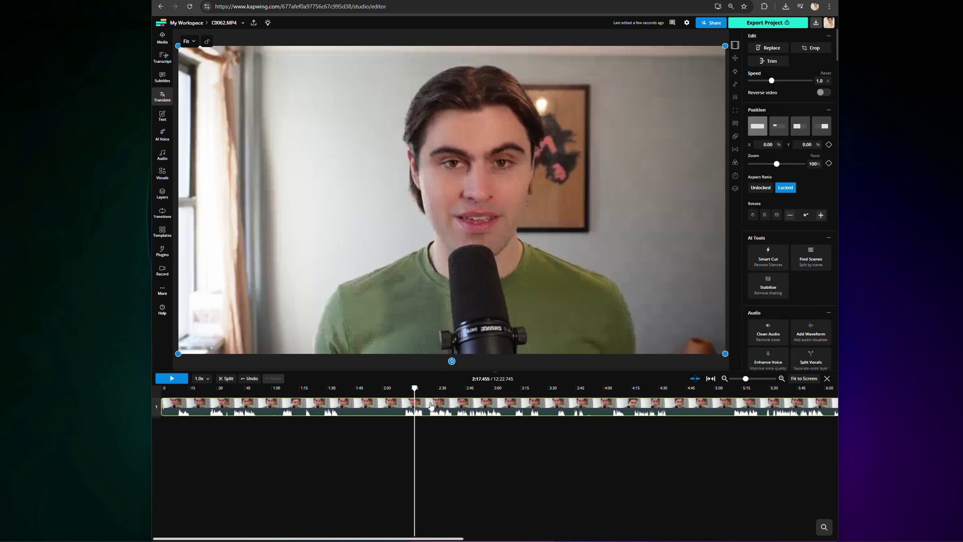
pyautogui.click(769, 261)
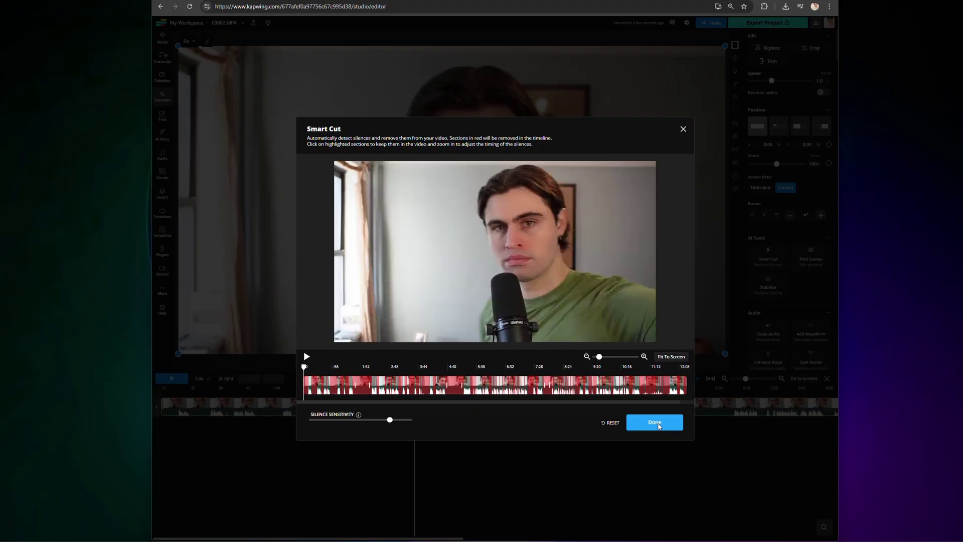
pyautogui.click(655, 422)
pyautogui.click(382, 388)
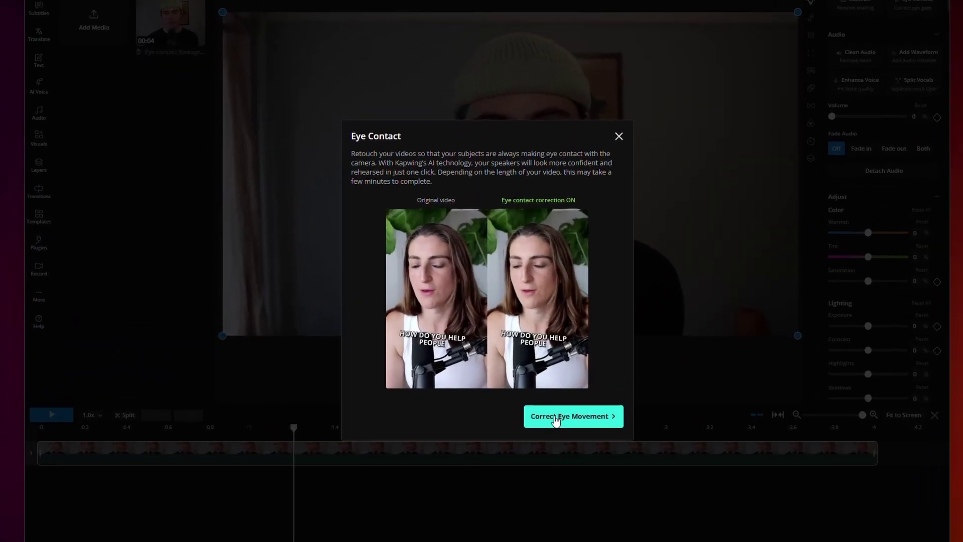
# Start eye-movement correction on the beanie man's clip.
pyautogui.click(557, 421)
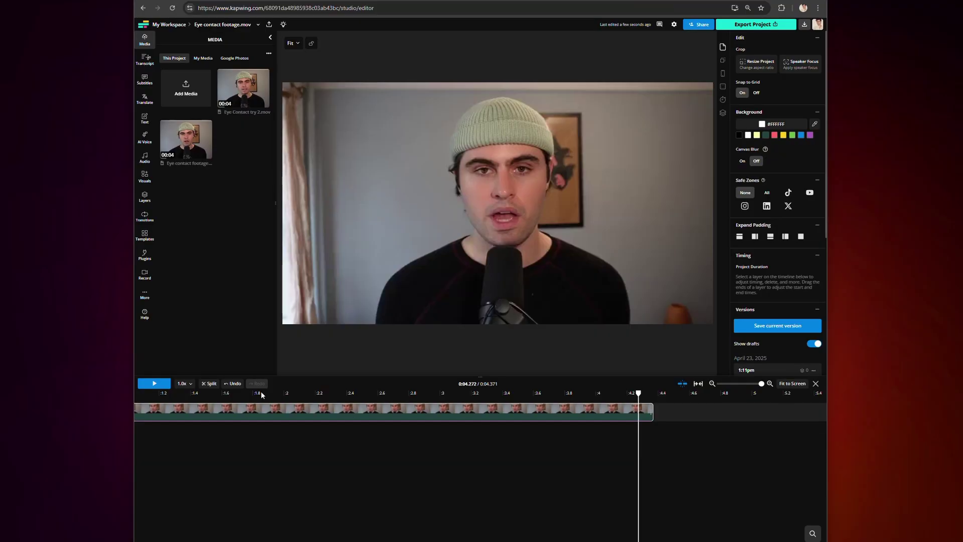
pyautogui.click(260, 392)
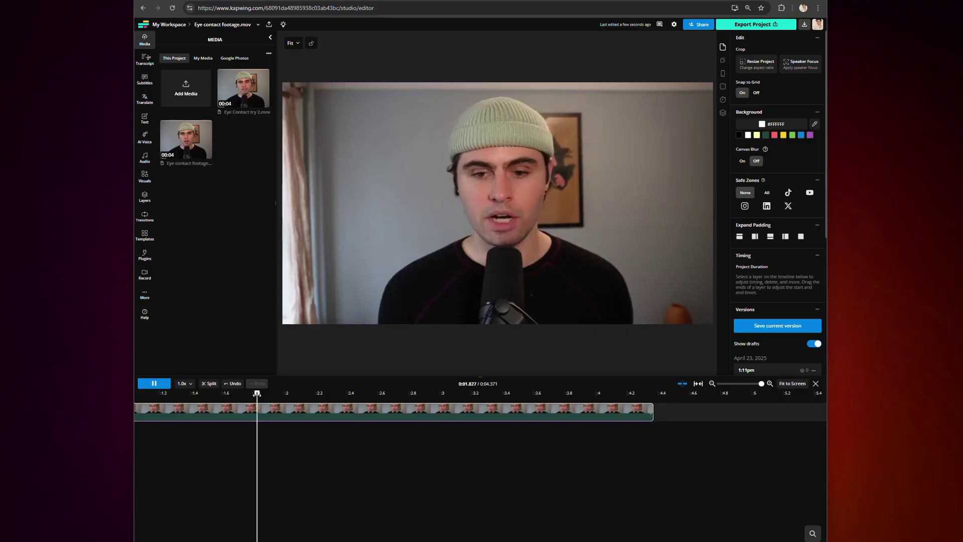
pyautogui.press('space')
pyautogui.click(205, 394)
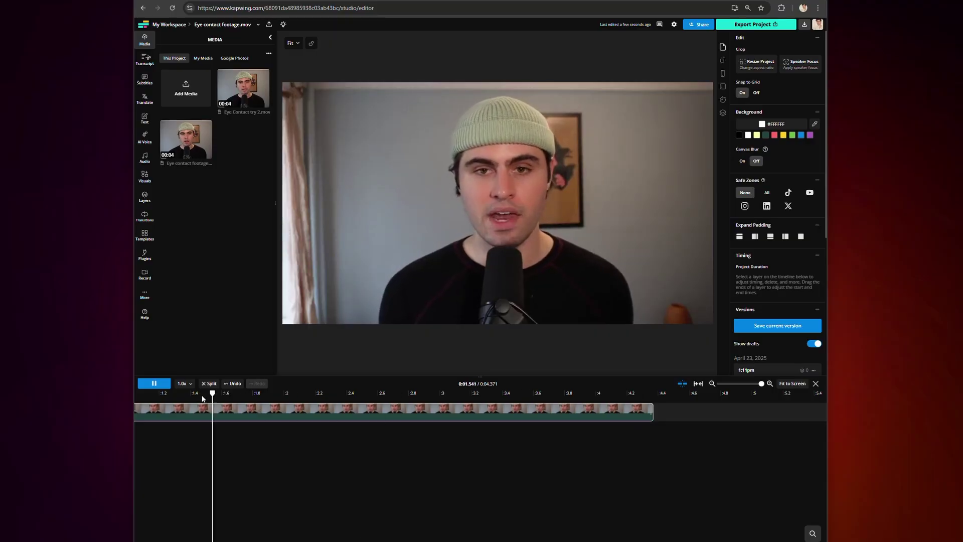
pyautogui.click(177, 393)
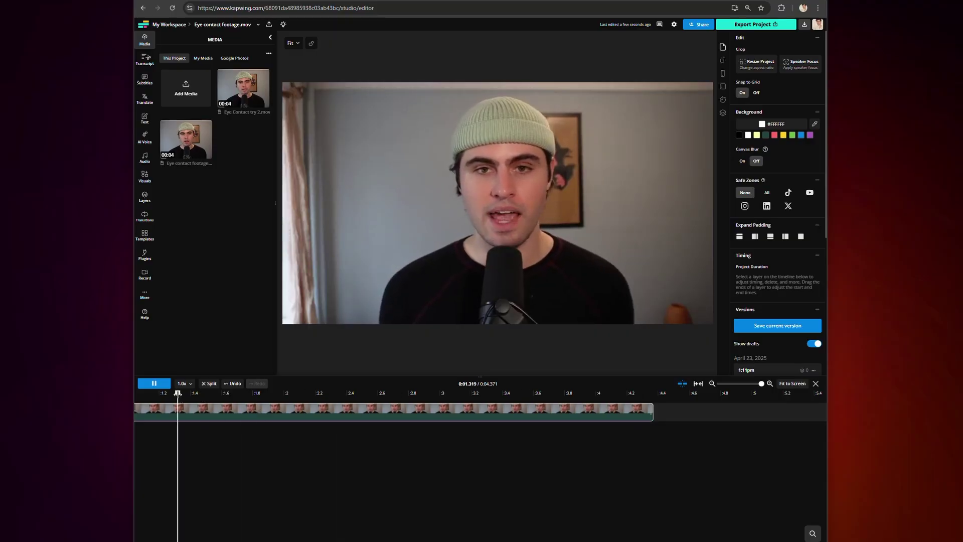
pyautogui.click(425, 407)
pyautogui.click(798, 284)
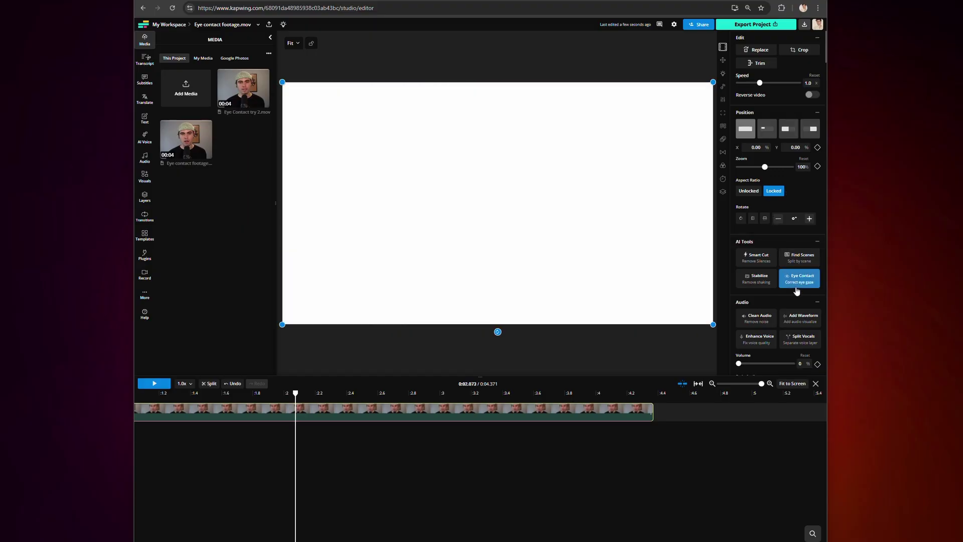
pyautogui.click(211, 401)
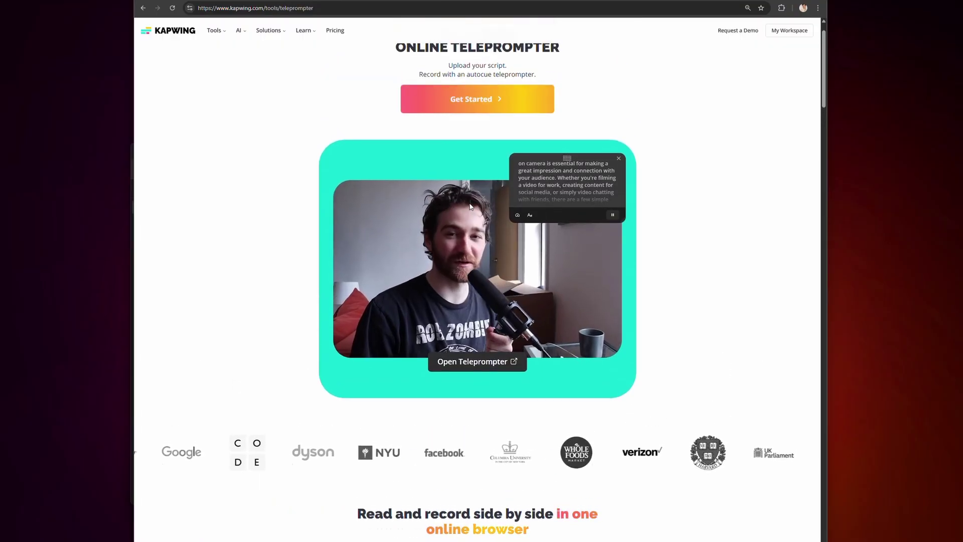
pyautogui.scroll(1, 517, 236)
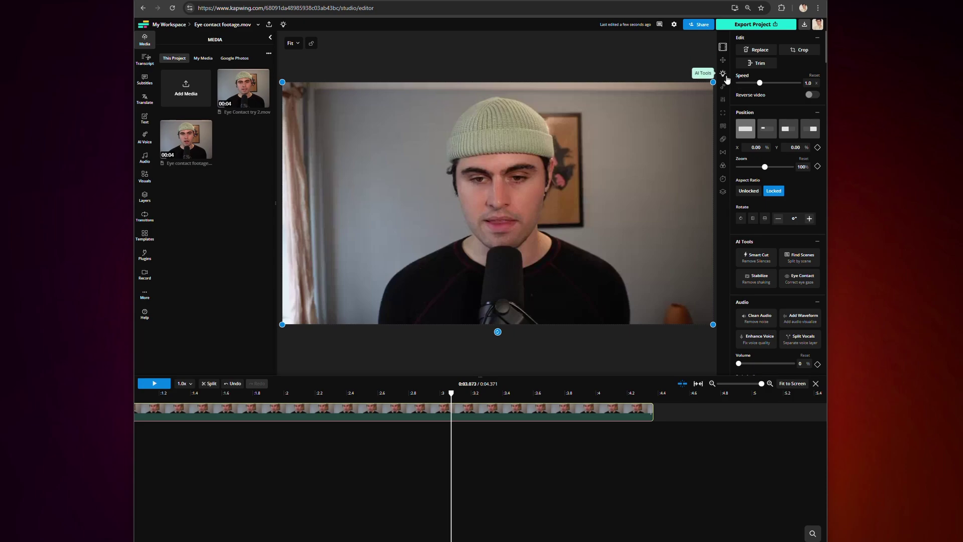
# Turn on Eye Contact for the beanie clip and review it from about 2.2 seconds.
pyautogui.click(723, 73)
pyautogui.click(799, 79)
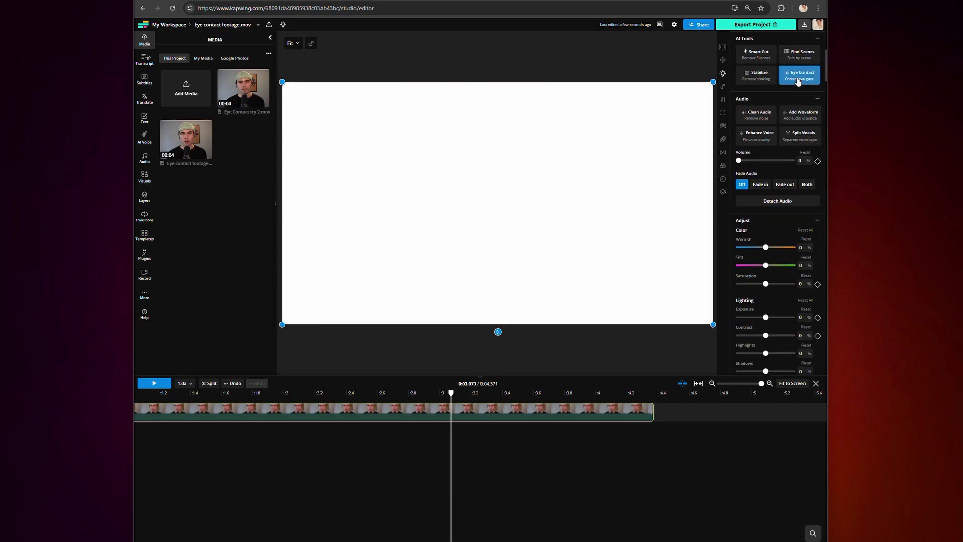
pyautogui.click(323, 393)
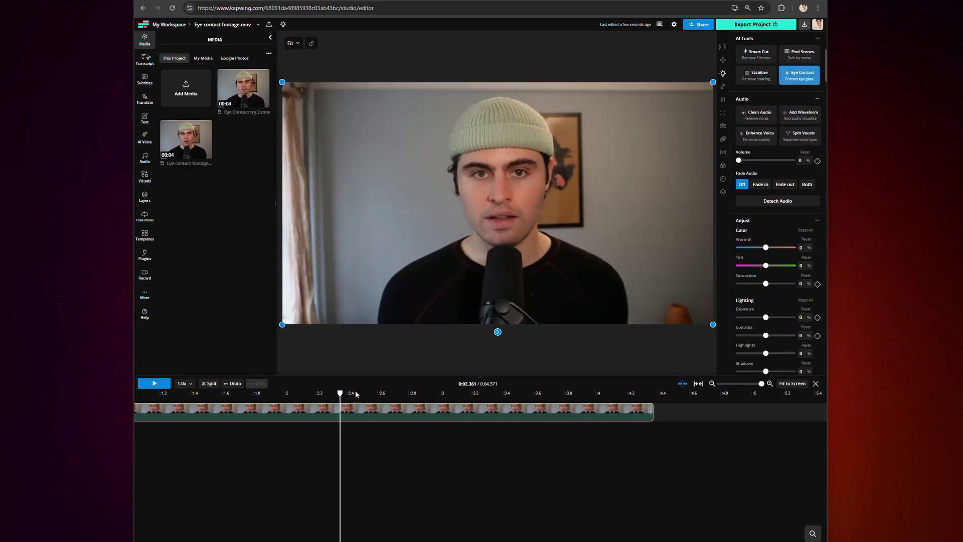